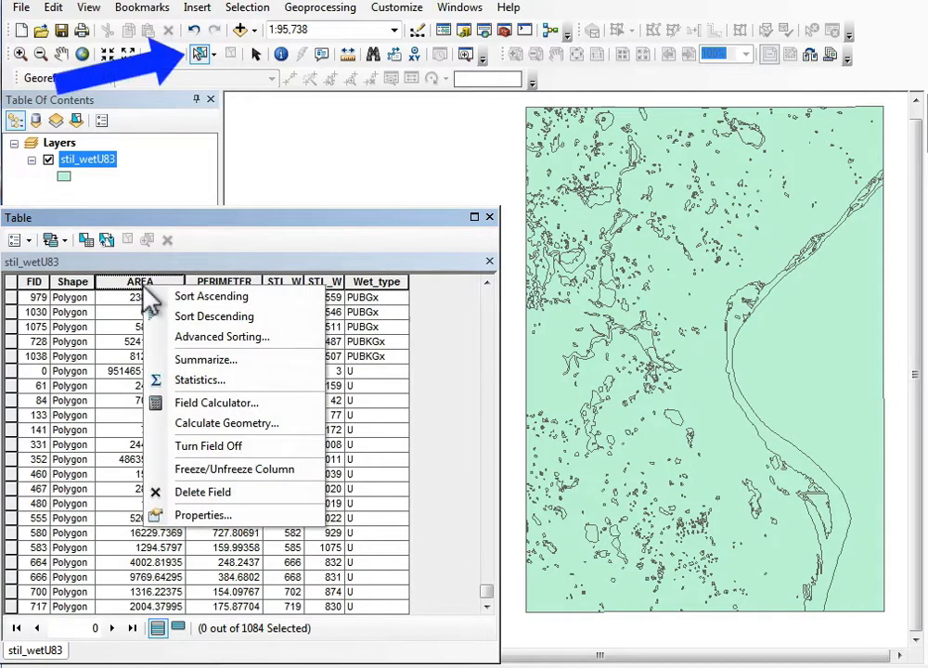
Sort the table by AREA in ascending order and review the smallest and largest polygon areas
click(160, 296)
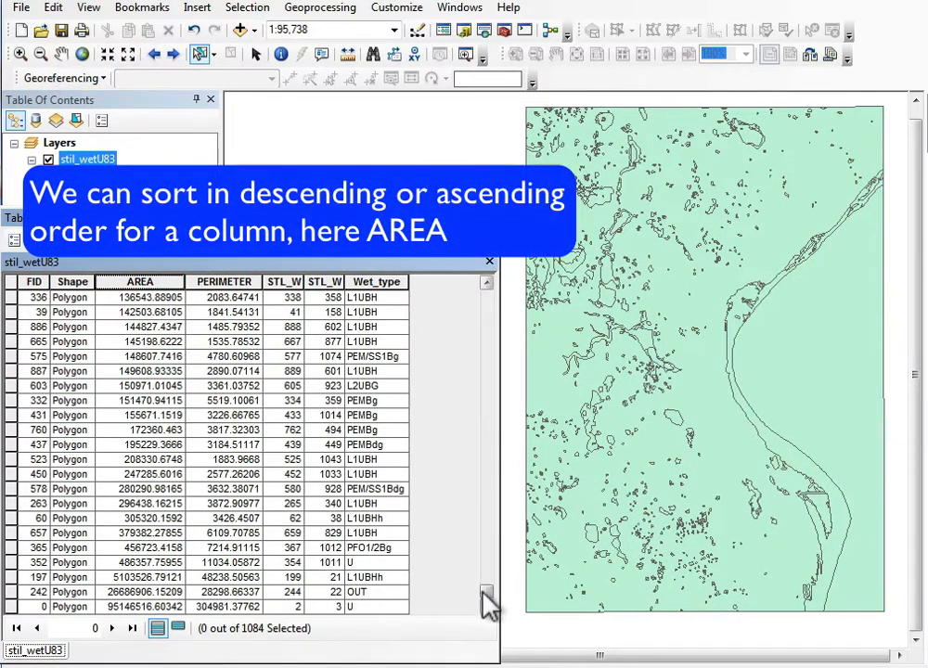
drag(489, 603, 425, 289)
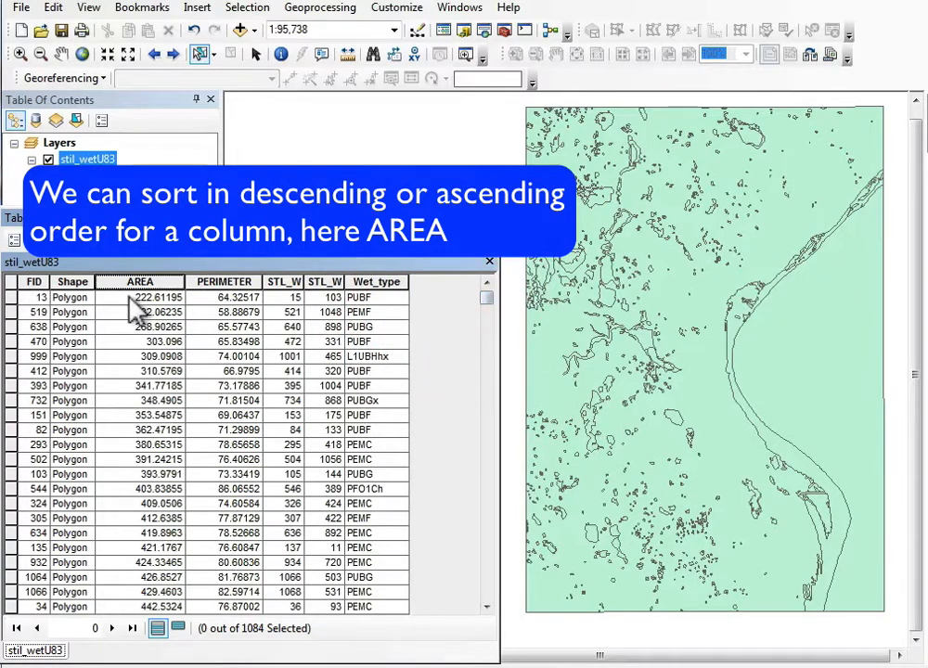
drag(484, 303, 509, 643)
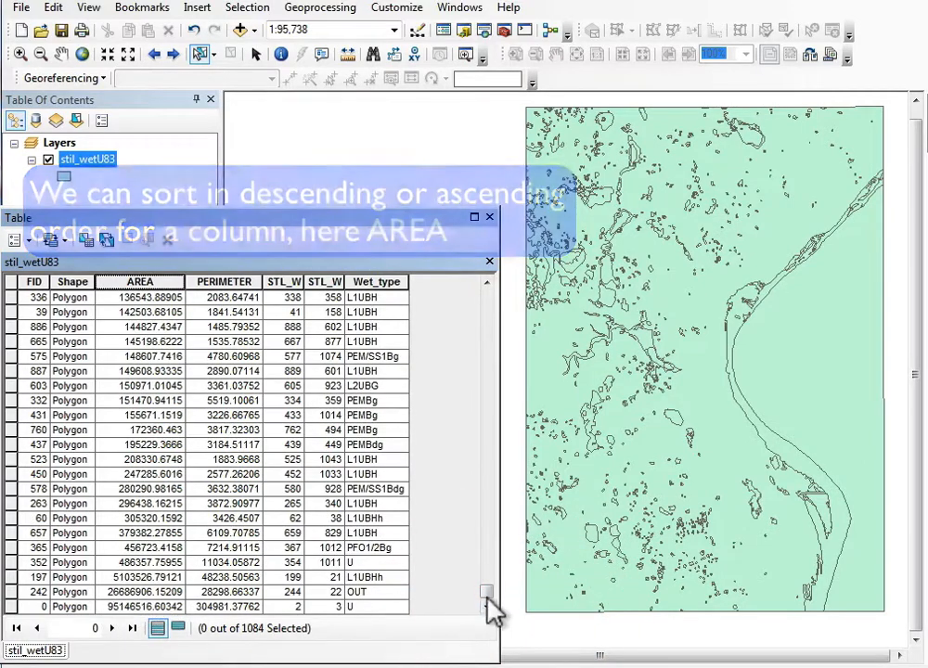
drag(485, 592, 501, 283)
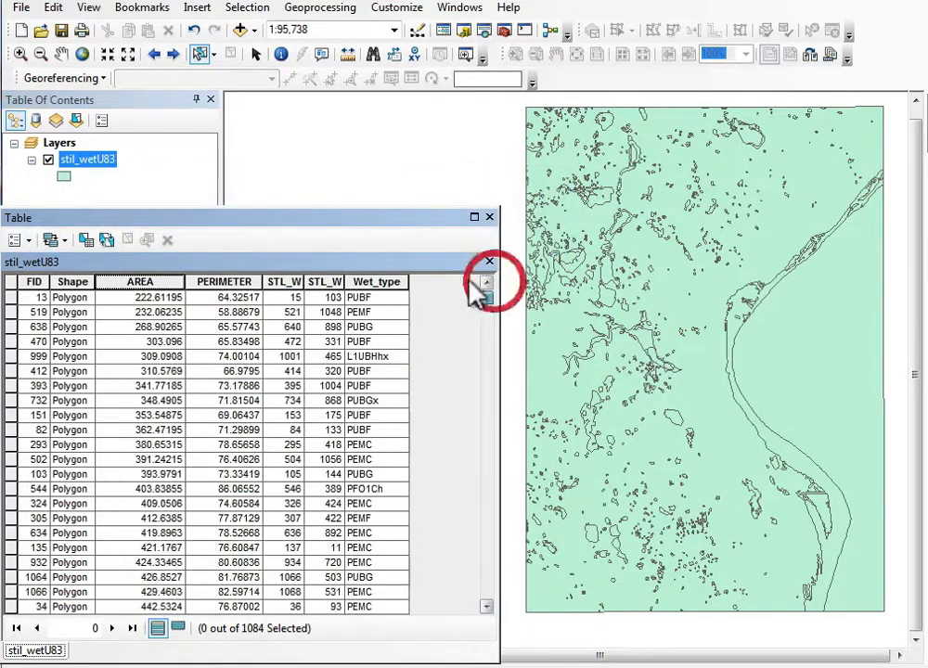
Add a text field named Size with length 10 to the attribute table and widen the table window to fit it
click(27, 240)
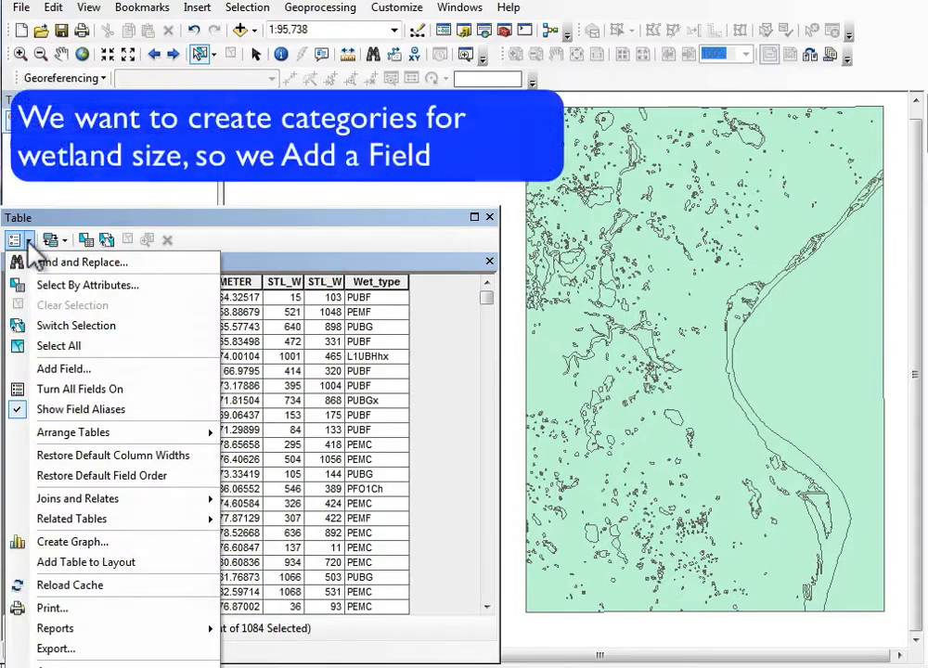
click(65, 370)
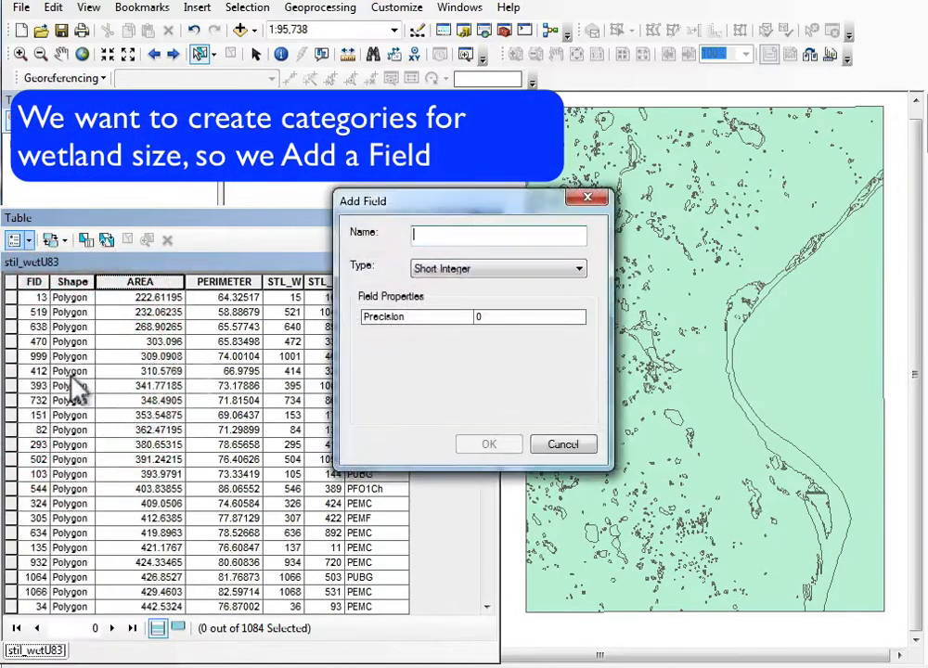
click(549, 269)
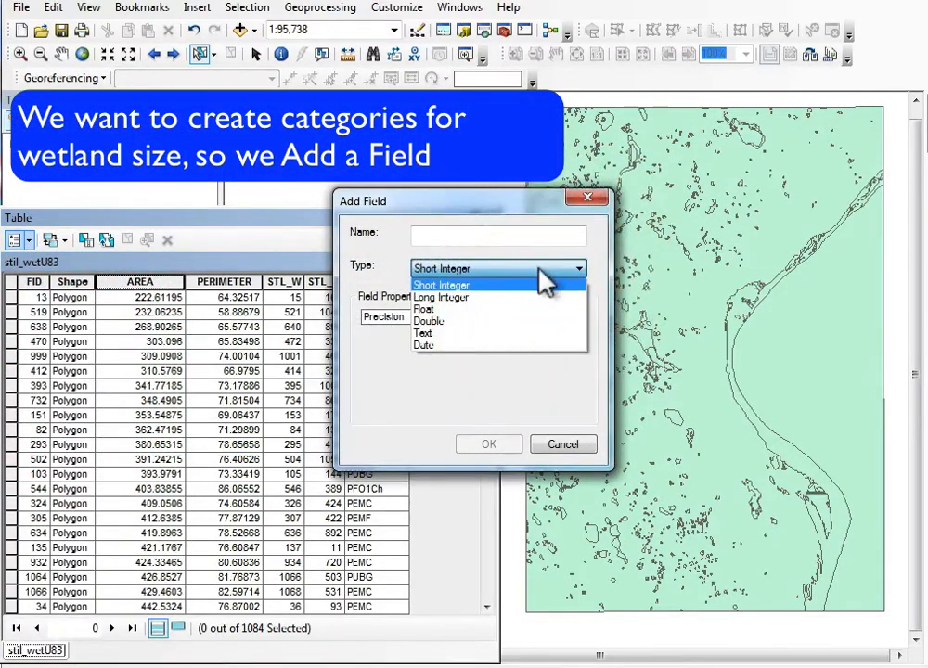
click(510, 329)
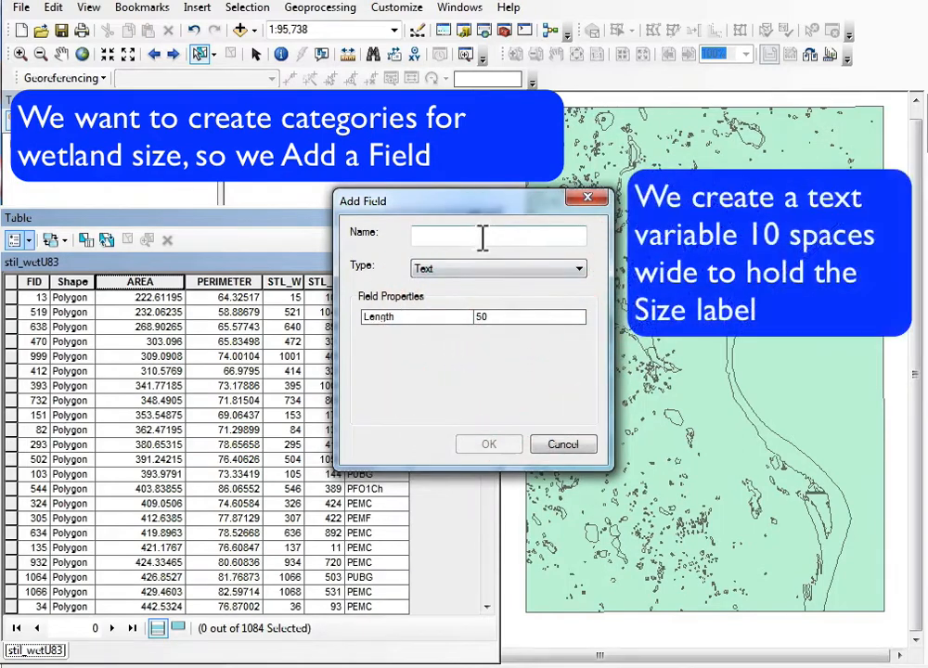
click(482, 236)
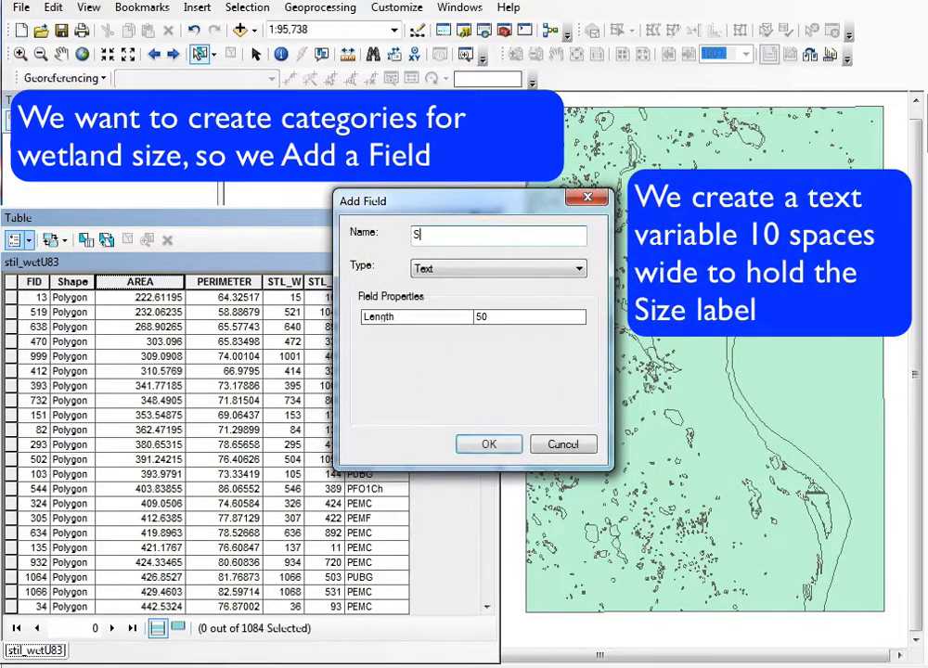
click(474, 318)
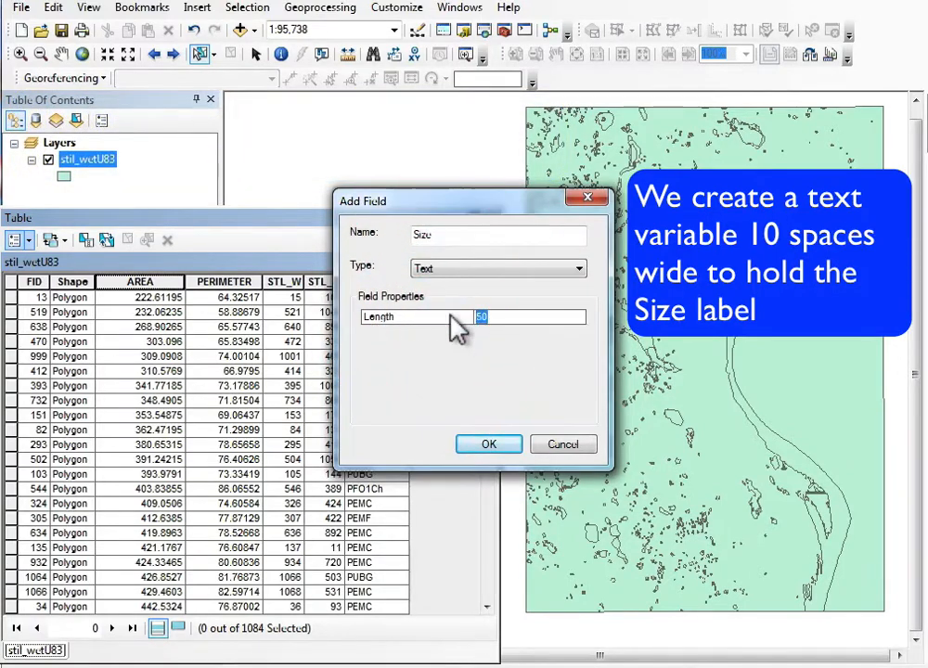
click(495, 445)
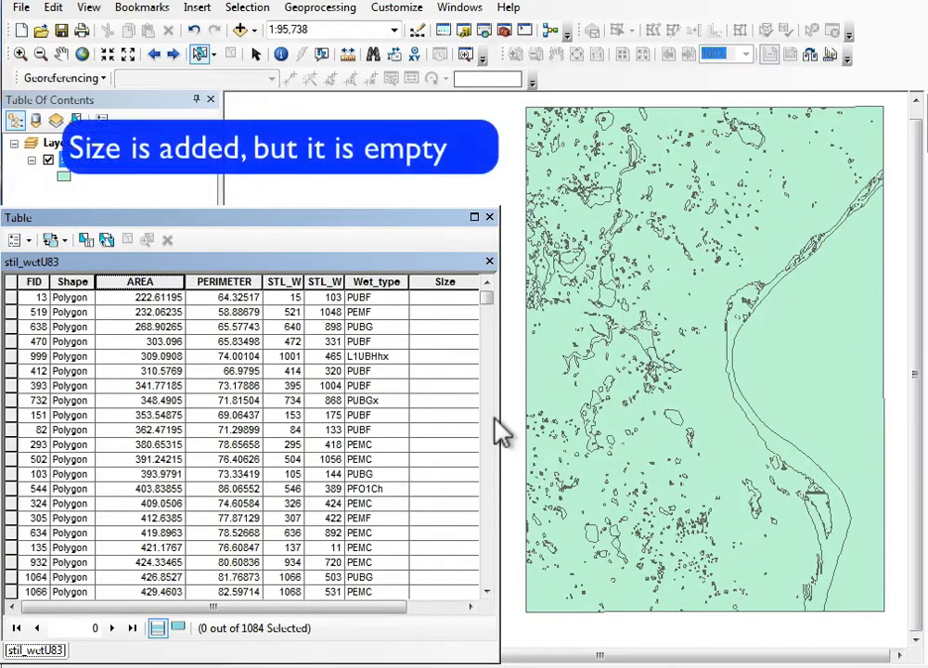
drag(499, 415, 520, 417)
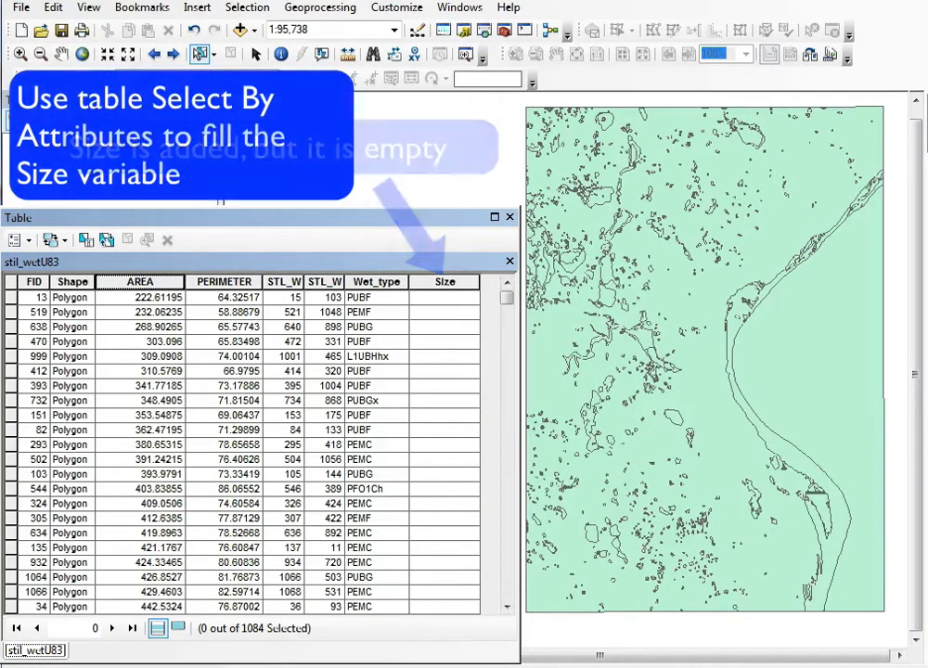
Start a Select By Attributes query on the table and remove the existing "Wet_type" expression
click(18, 239)
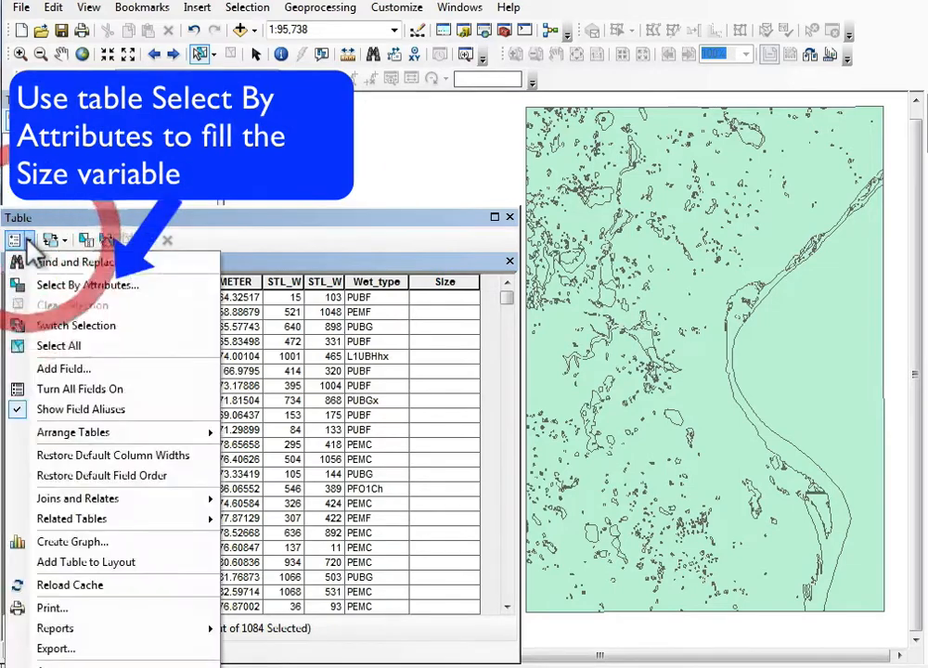
click(61, 286)
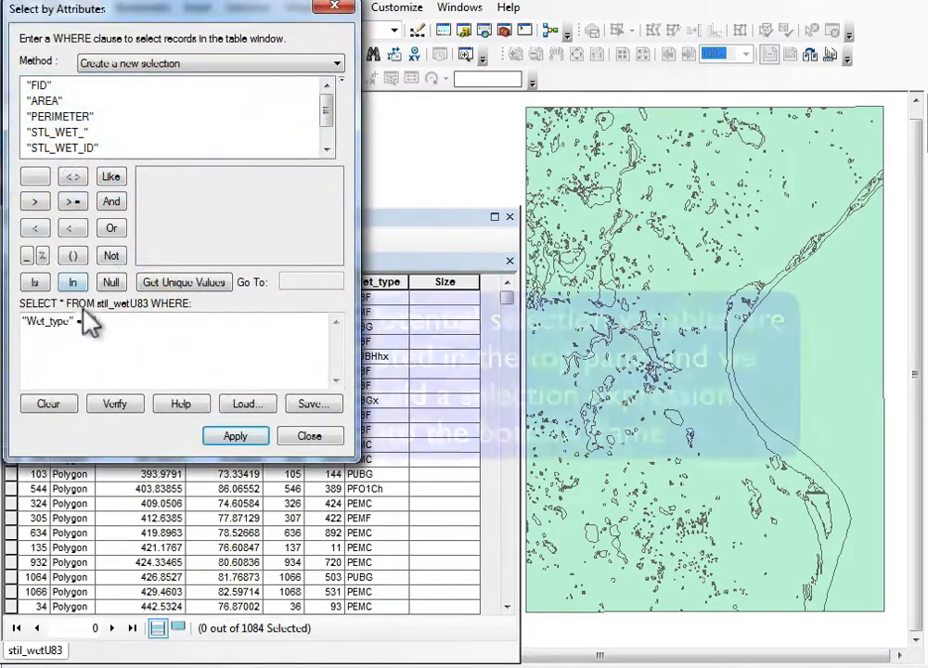
click(109, 319)
drag(108, 319, 3, 319)
key(Delete)
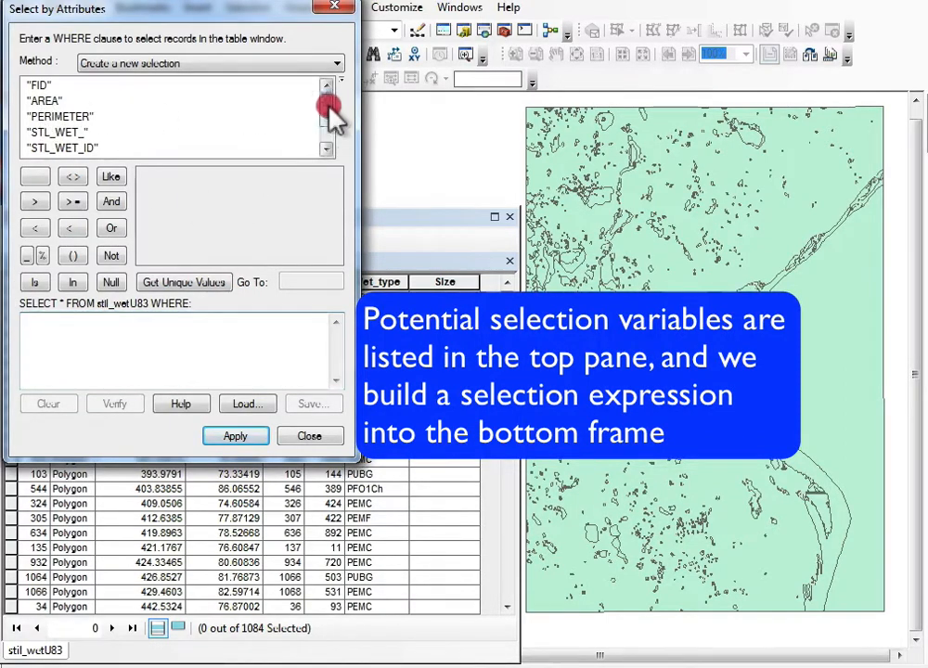
mouse_move(327, 125)
mouse_down()
mouse_move(325, 149)
mouse_move(327, 103)
mouse_up()
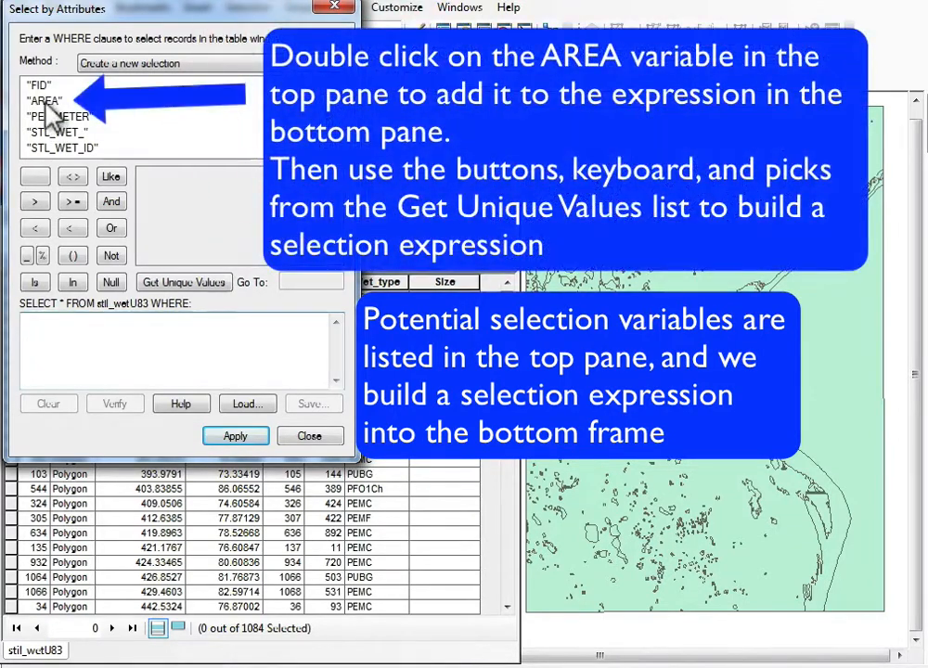
List the unique AREA values and build the condition "AREA" >= 222.61195000000001
click(167, 282)
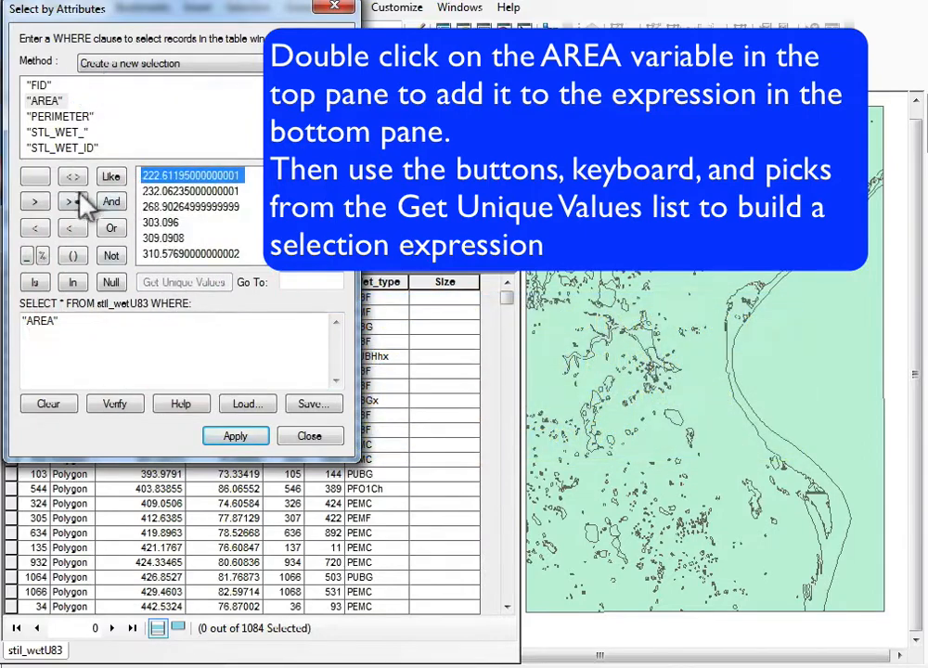
click(74, 204)
click(74, 204)
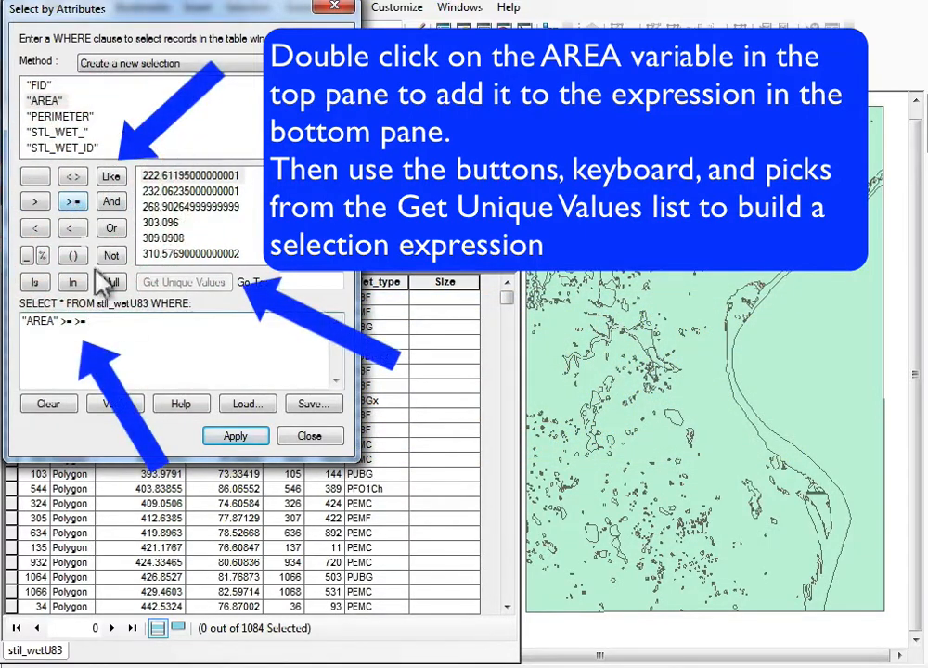
double_click(208, 177)
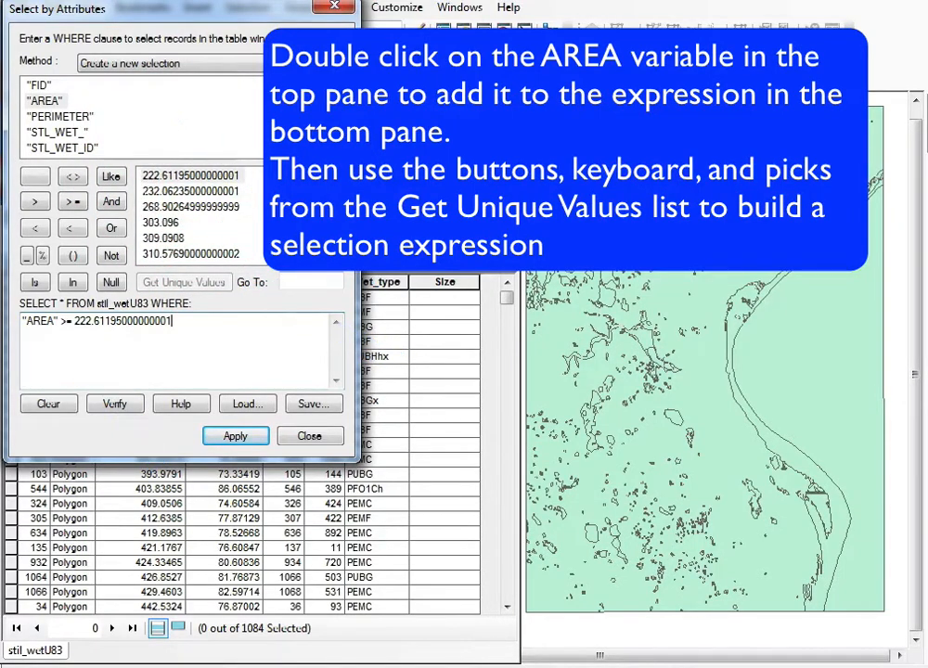
Extend the expression with AND "AREA" <= 2993.8555500000002 and apply it to select the small wetlands
click(111, 202)
double_click(49, 102)
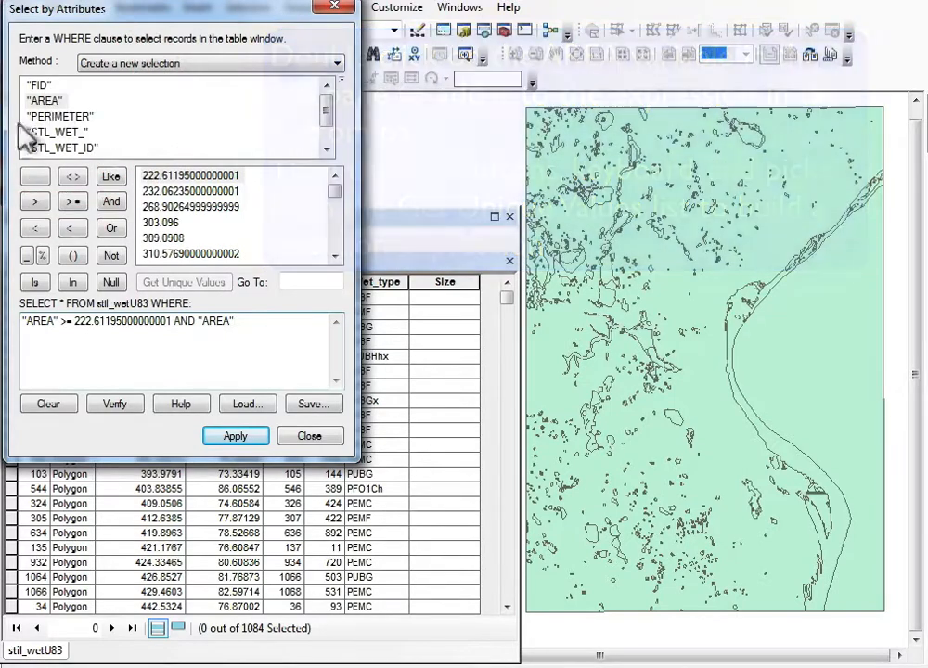
click(71, 231)
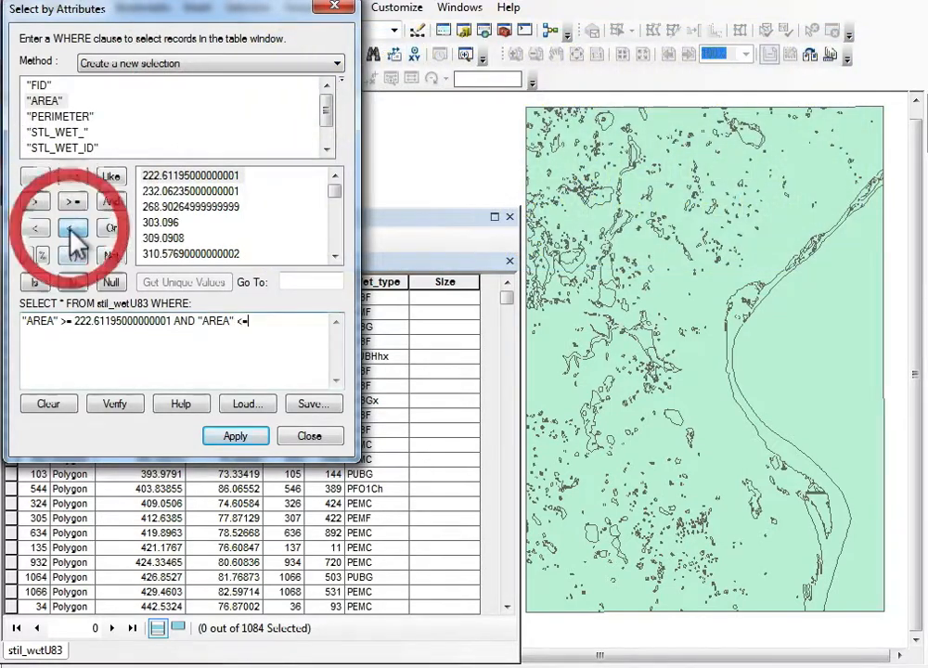
click(335, 240)
drag(338, 241, 243, 246)
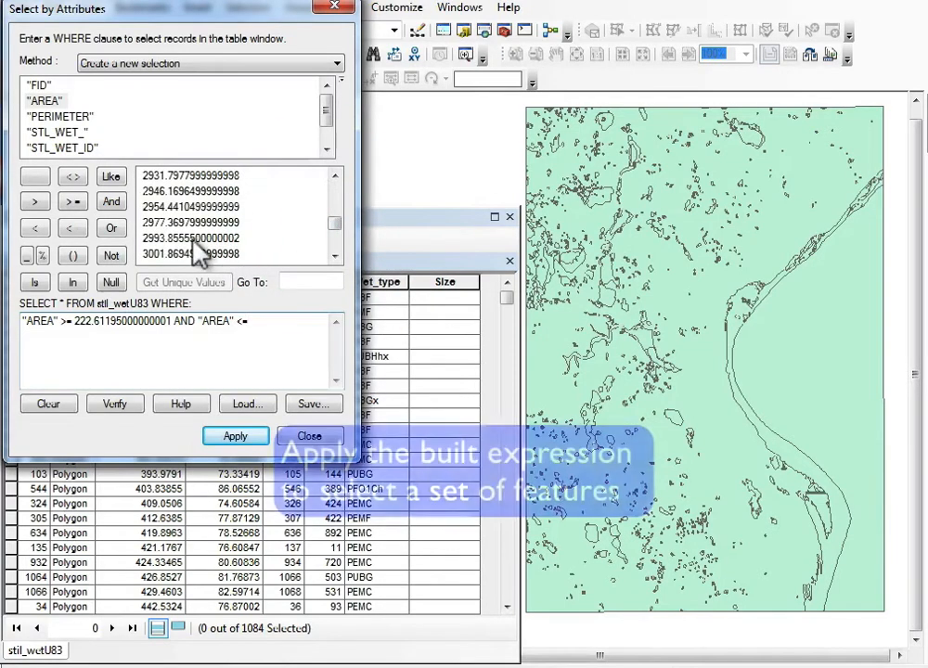
double_click(195, 239)
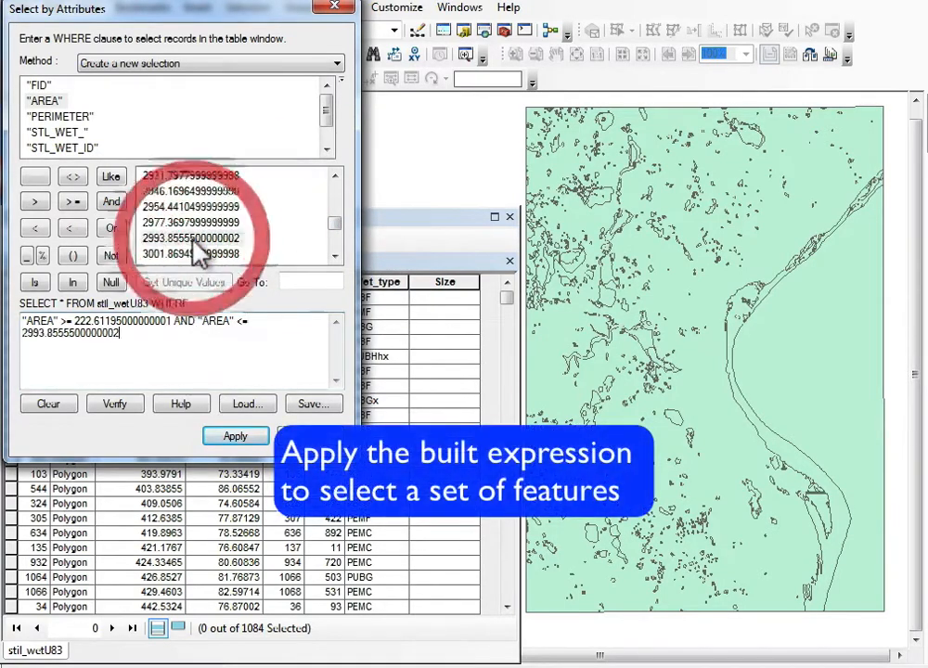
click(240, 437)
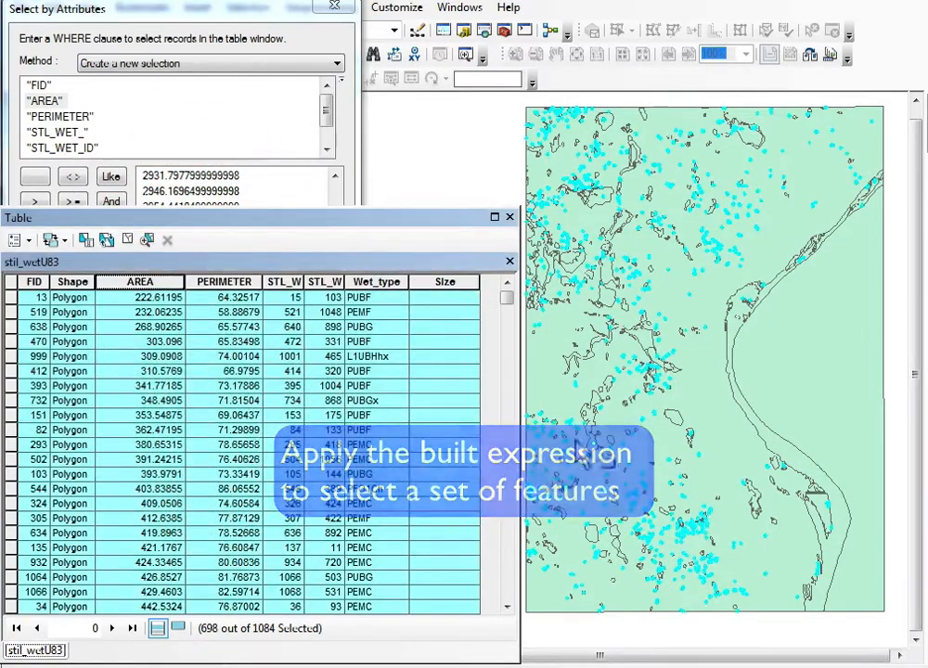
Use the Field Calculator to set Size to "Small" for the selected records, then check where the filled rows end
right_click(452, 283)
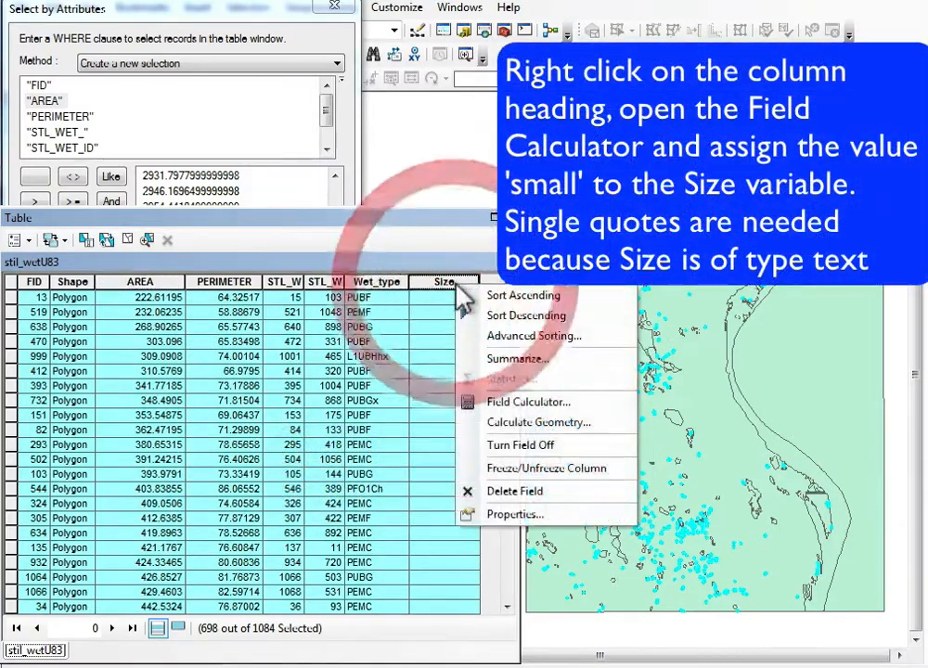
click(489, 404)
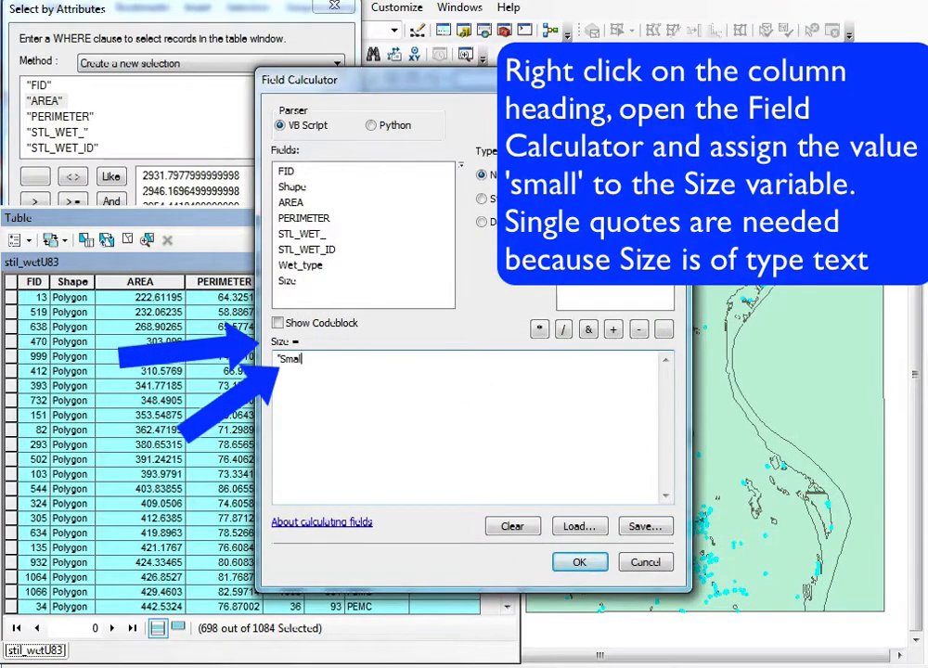
click(577, 564)
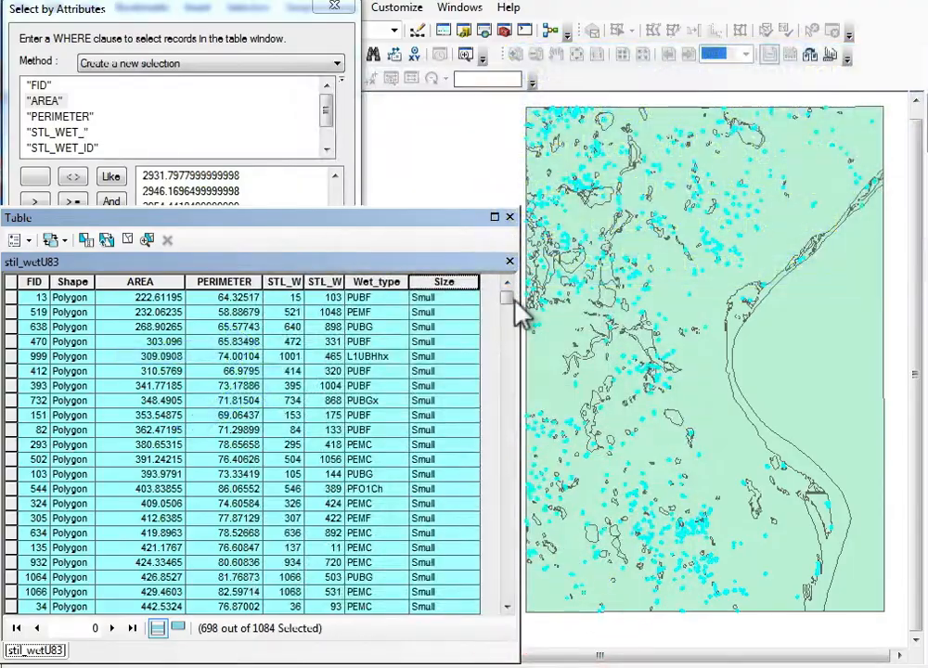
drag(516, 298, 504, 523)
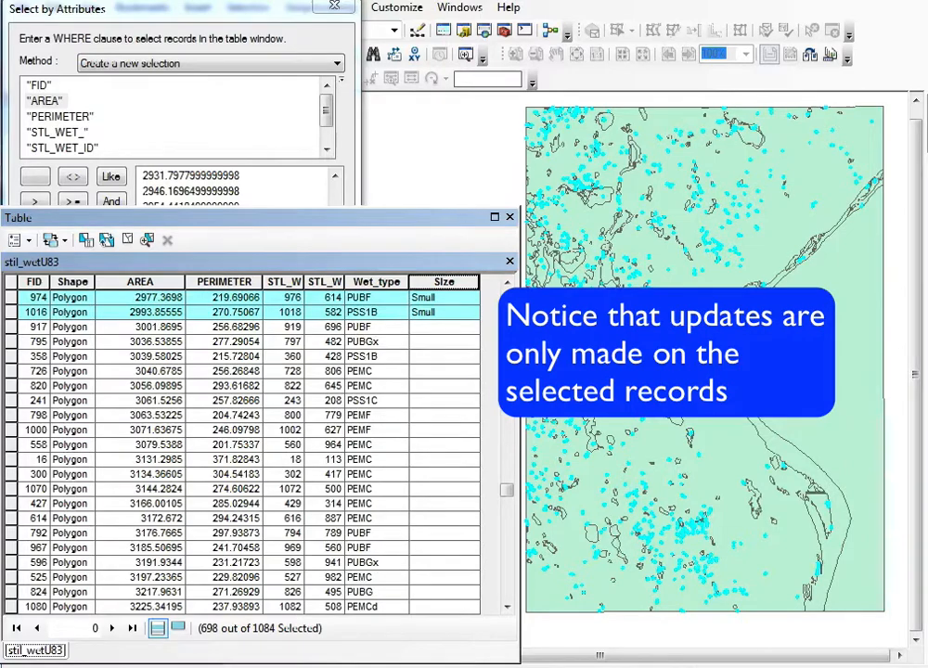
Change the selection expression to "AREA" > 2993.8555500000002 AND "AREA" <= 9969.2961500000001 and apply it
click(190, 9)
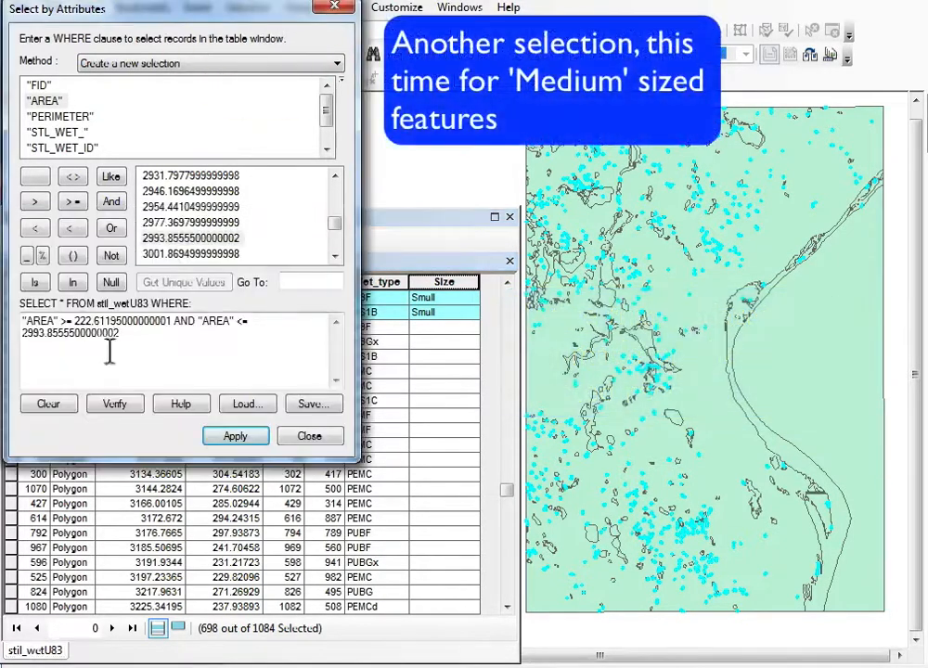
drag(195, 320, 23, 320)
key(Delete)
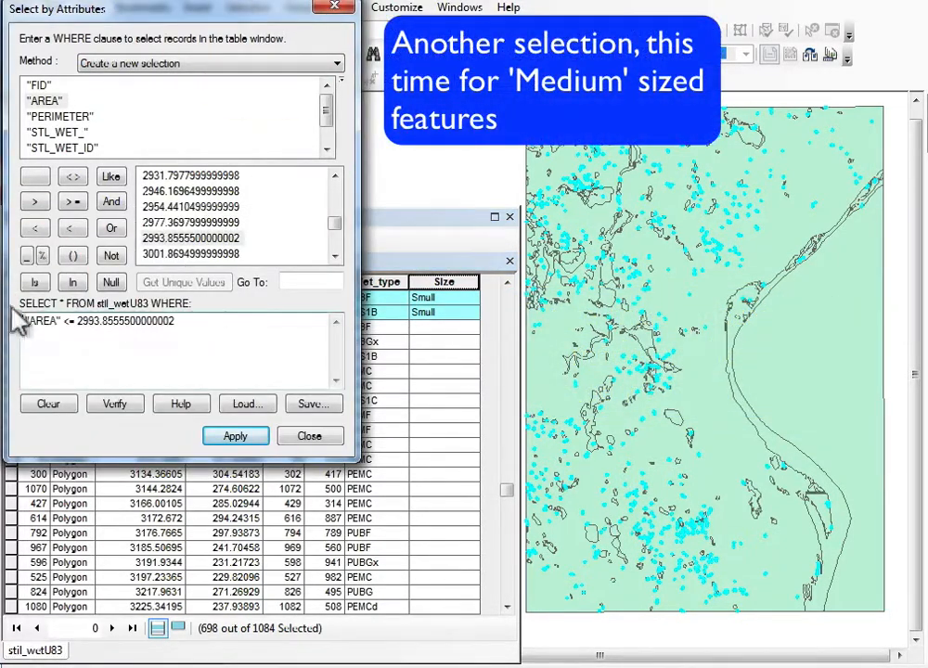
double_click(71, 321)
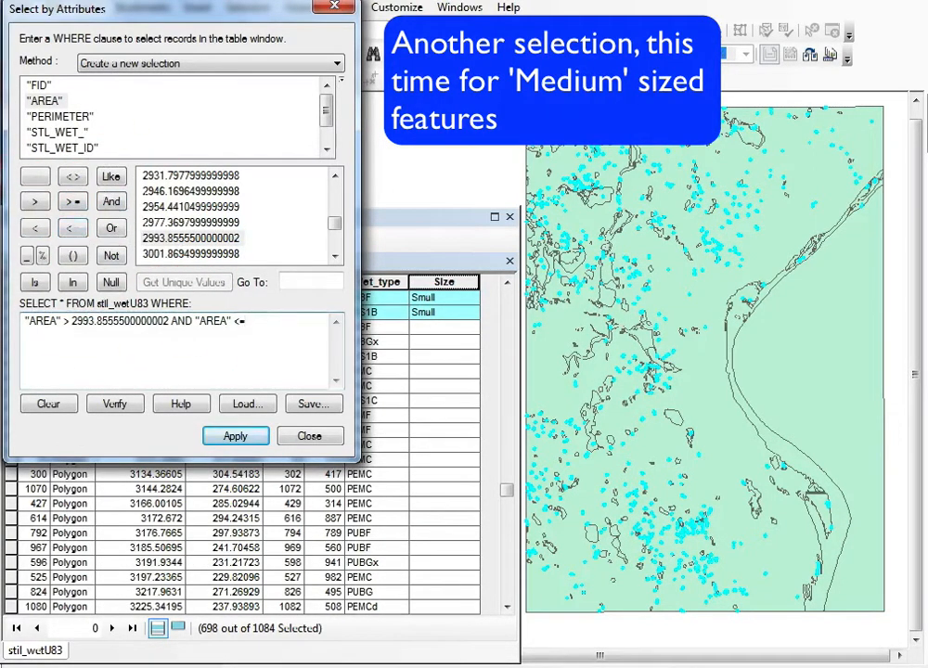
drag(334, 226, 342, 262)
double_click(190, 176)
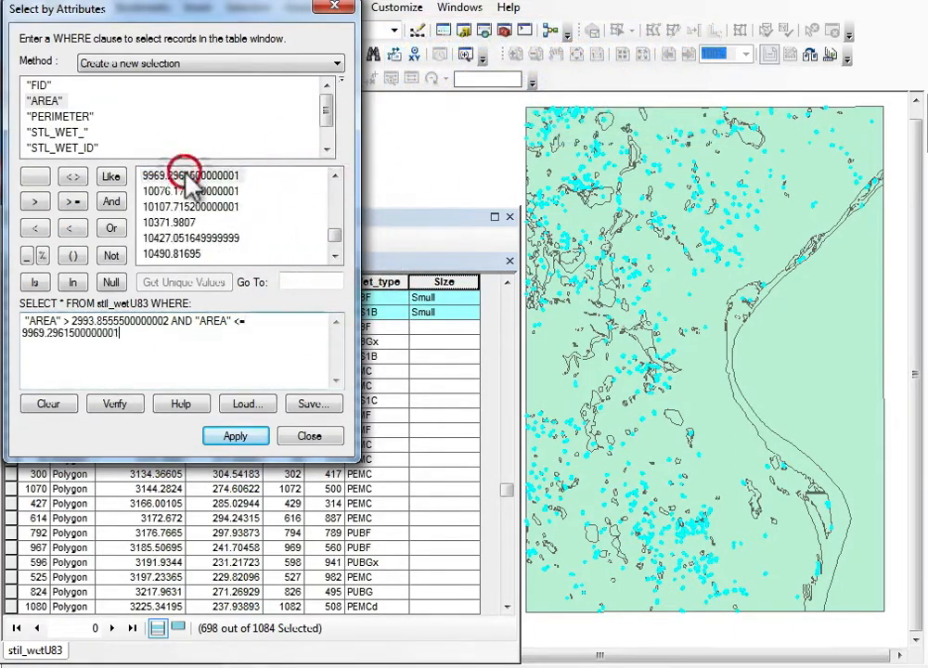
click(236, 436)
click(244, 388)
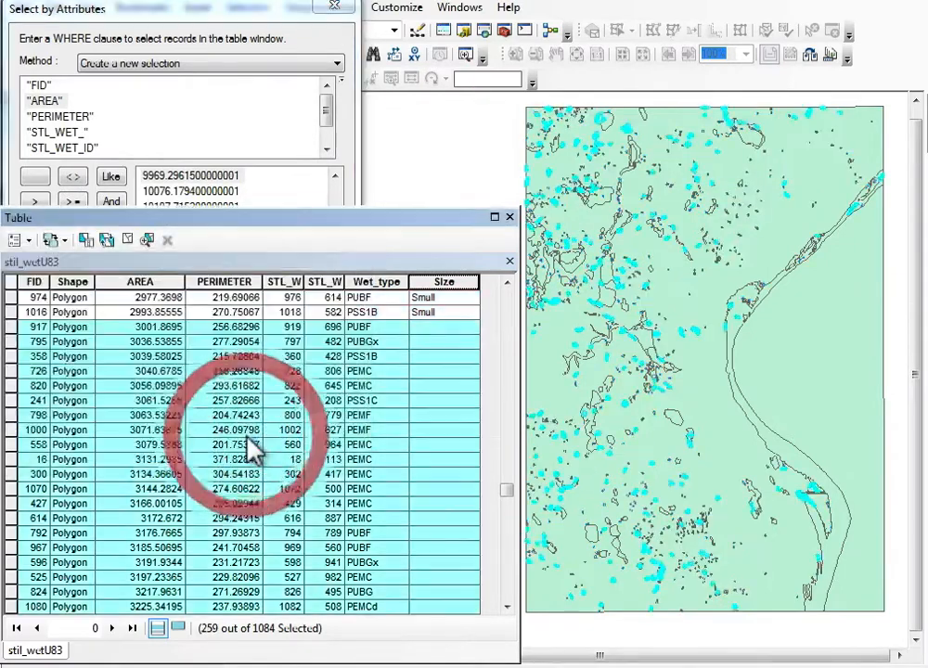
Use the Field Calculator to set Size to "Medium" for the selected records, then check where the filled rows end
right_click(434, 281)
click(452, 346)
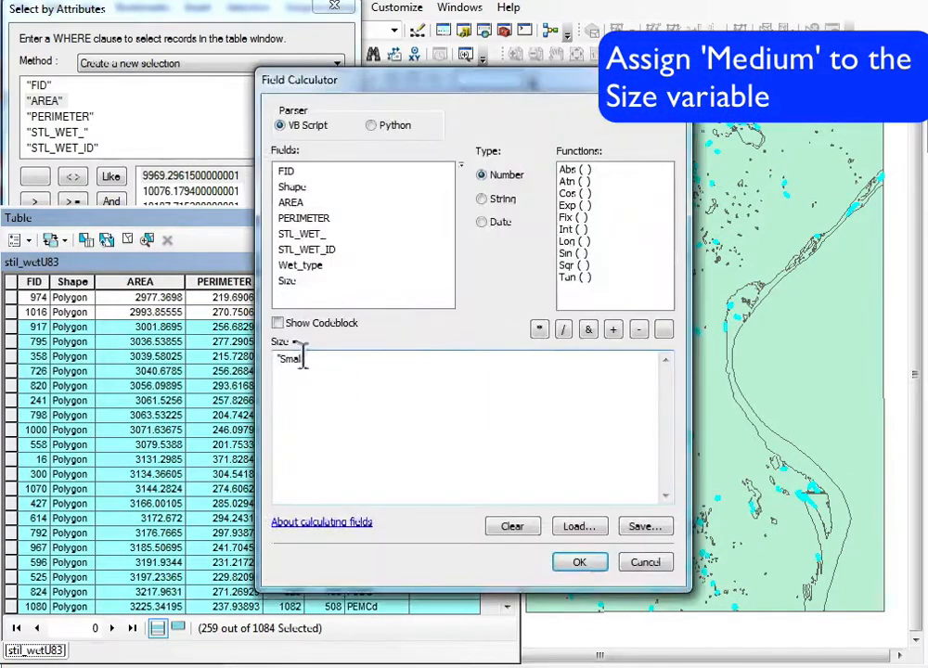
drag(308, 359, 255, 360)
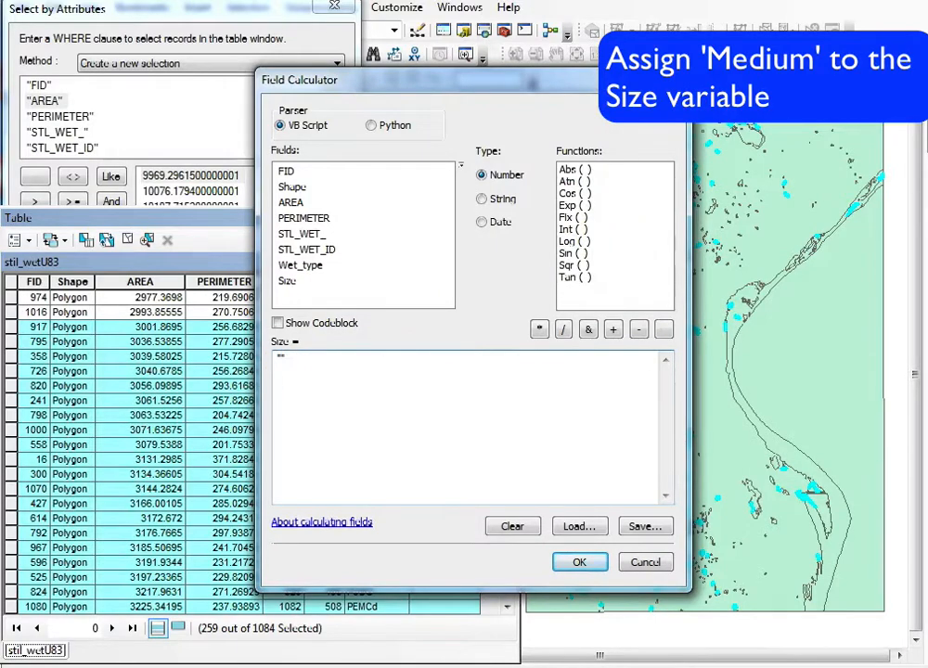
click(580, 563)
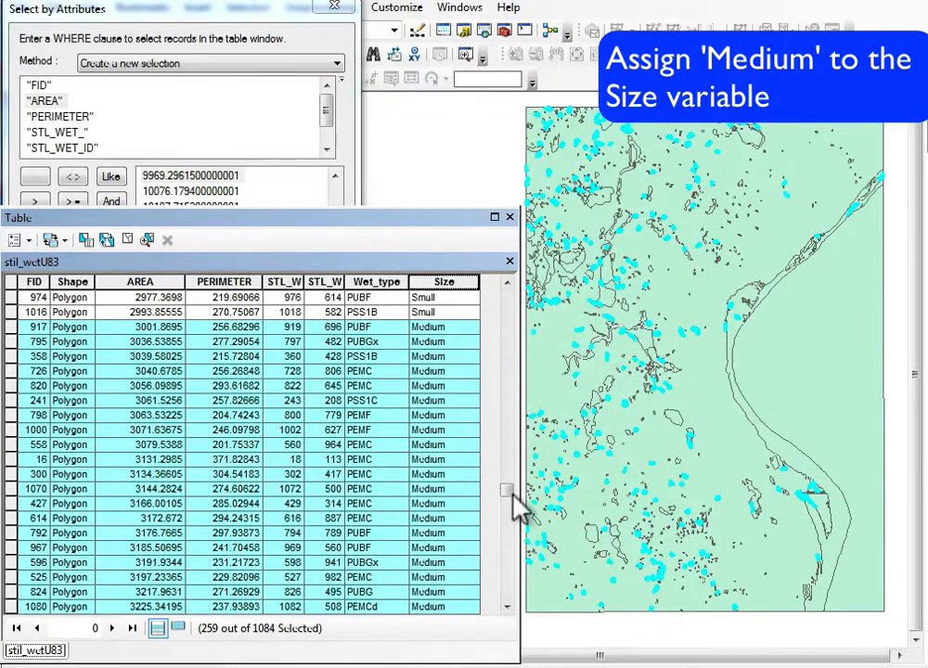
drag(513, 494, 514, 563)
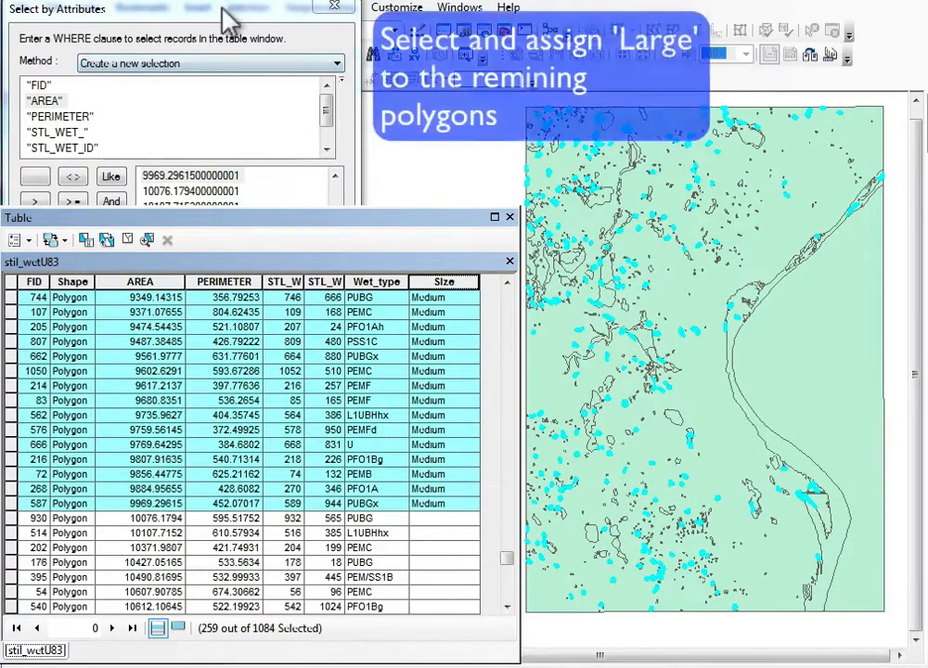
Change the selection expression to "AREA" > 9969.2961500000001 and apply it to select the remaining large polygons
click(181, 11)
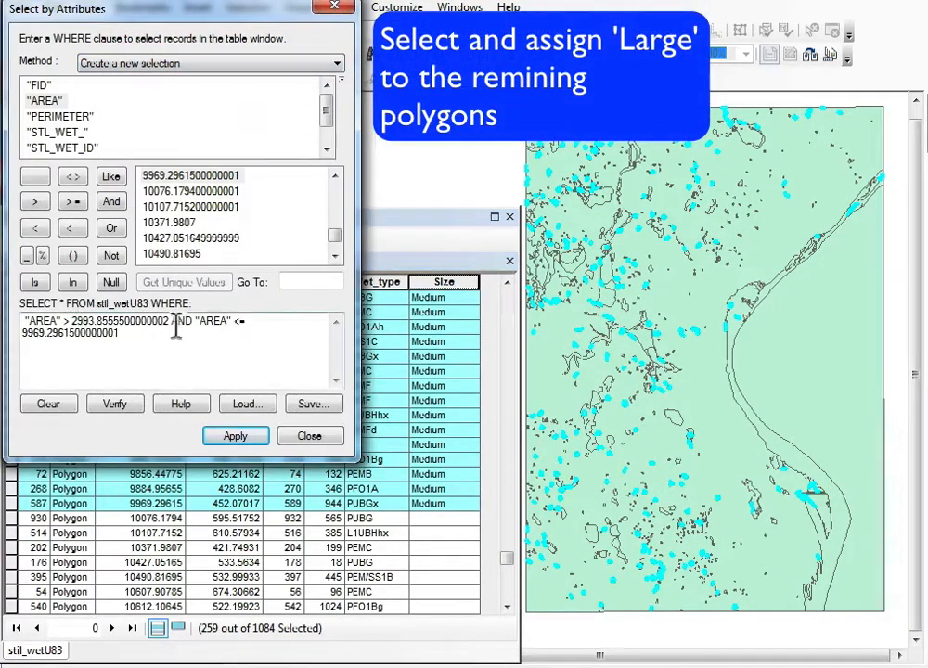
drag(172, 321, 287, 362)
key(Delete)
double_click(121, 321)
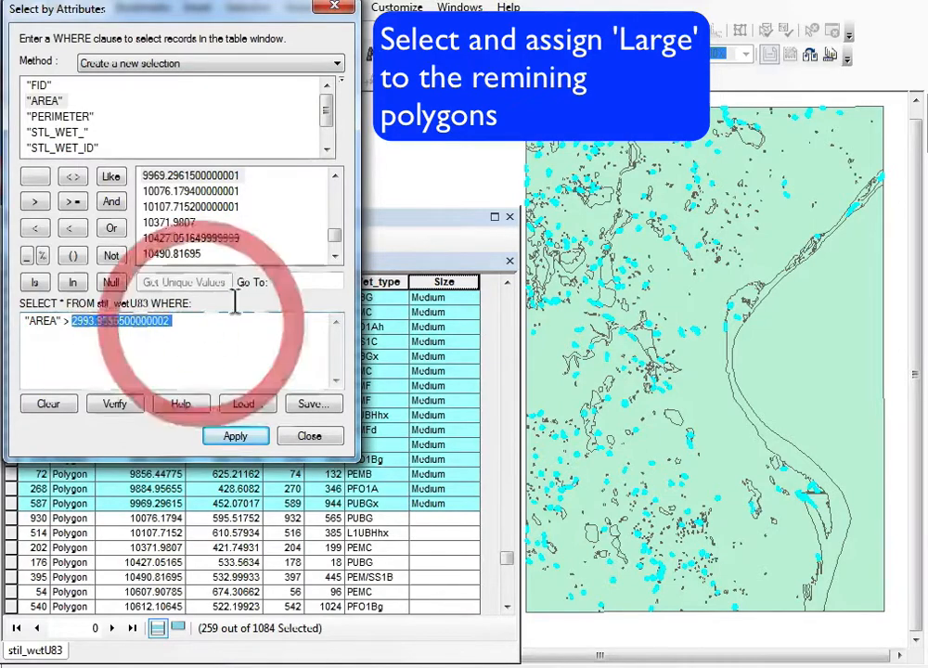
double_click(190, 191)
double_click(120, 321)
double_click(190, 176)
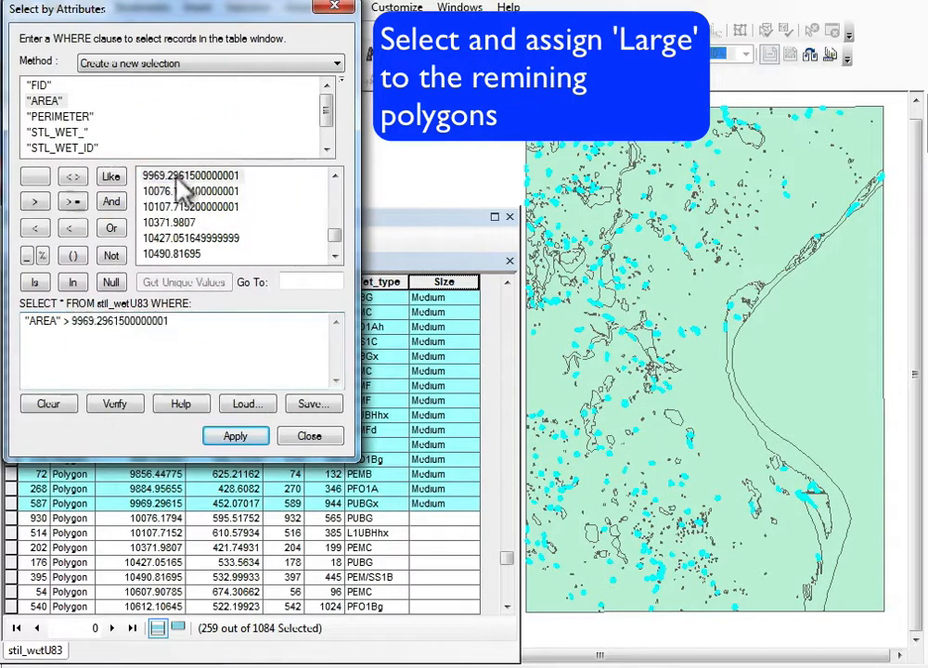
click(234, 436)
Use the Field Calculator to set Size to "Large" for the selected records, then check the last rows of the table
click(424, 282)
right_click(425, 286)
click(506, 342)
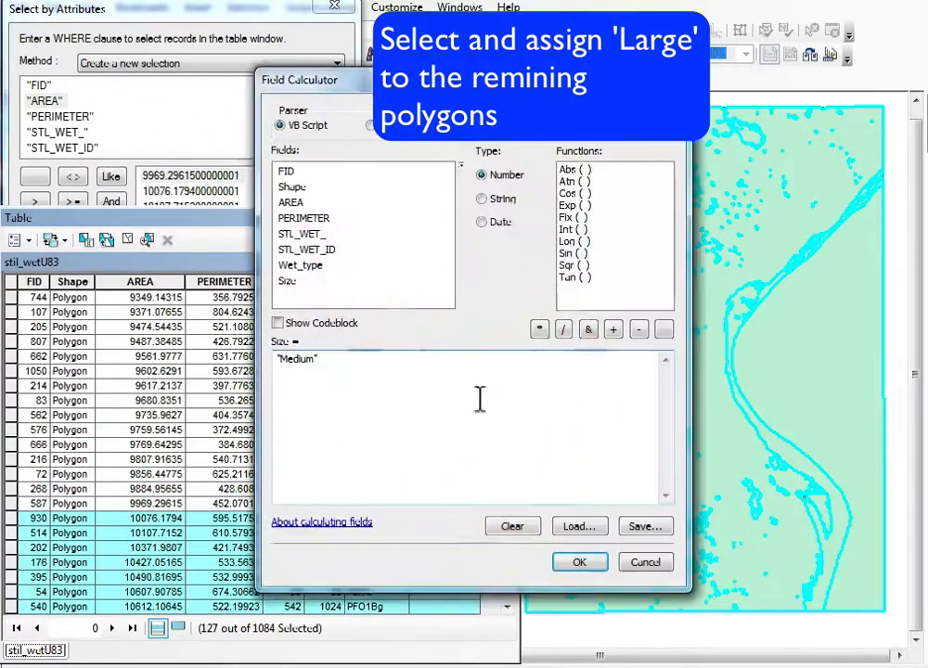
double_click(314, 360)
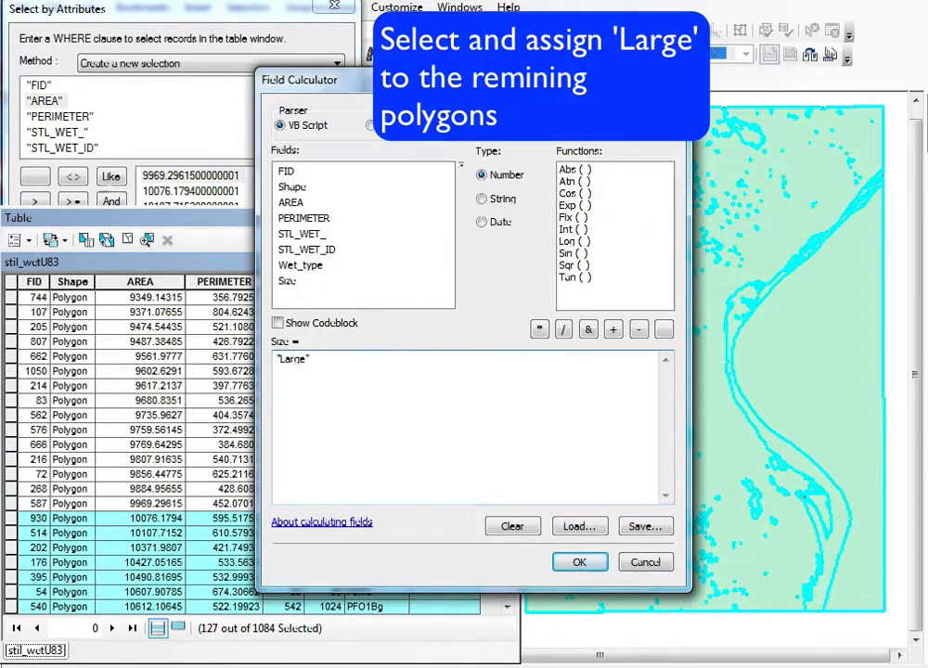
click(577, 563)
drag(508, 559, 509, 624)
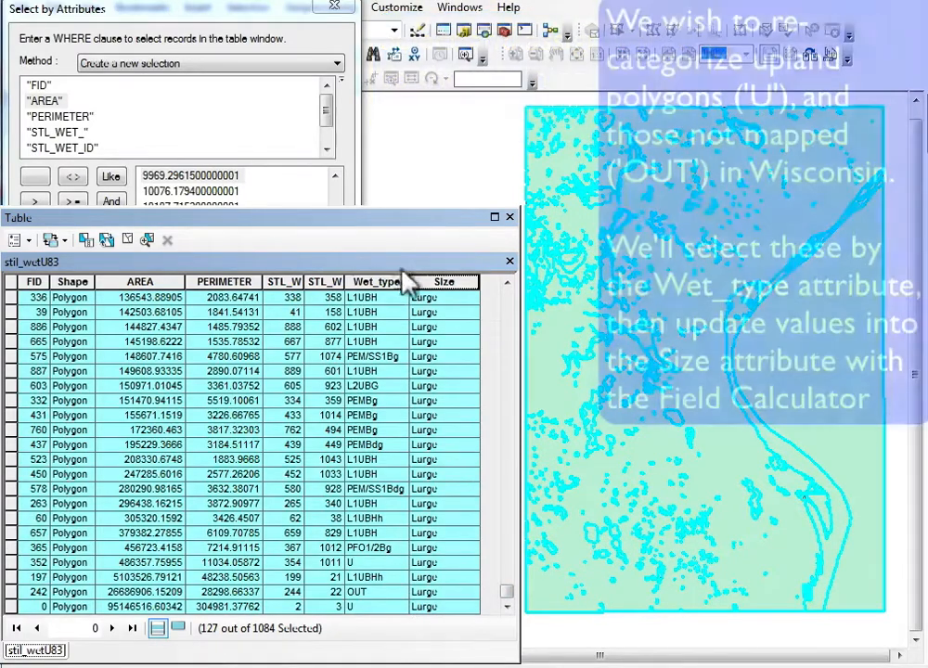
Replace the selection expression with "Wet_type" = 'U', using the field's unique values, and apply it to select the upland polygons
click(125, 10)
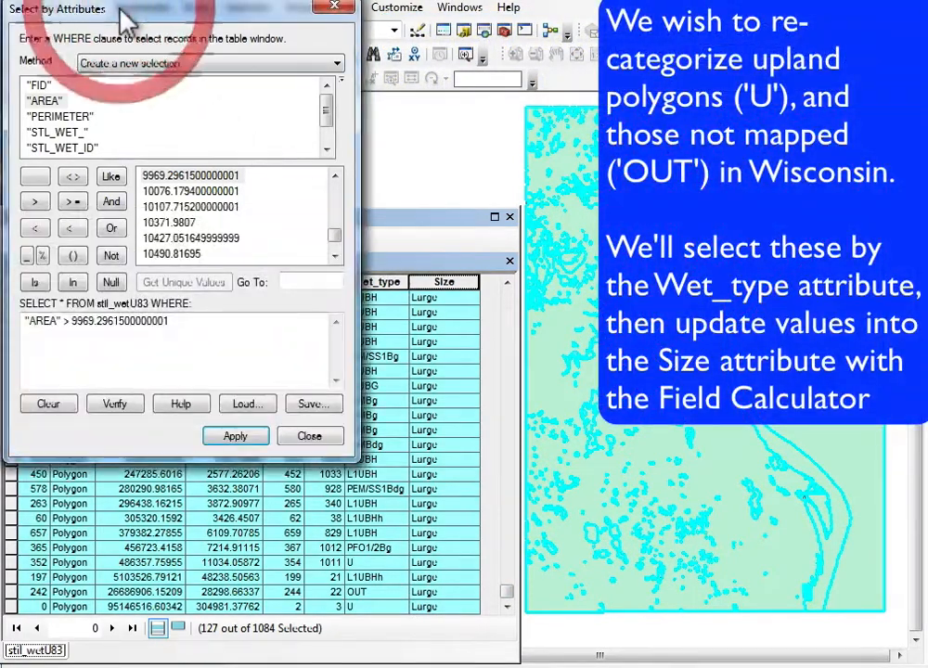
drag(26, 321, 170, 321)
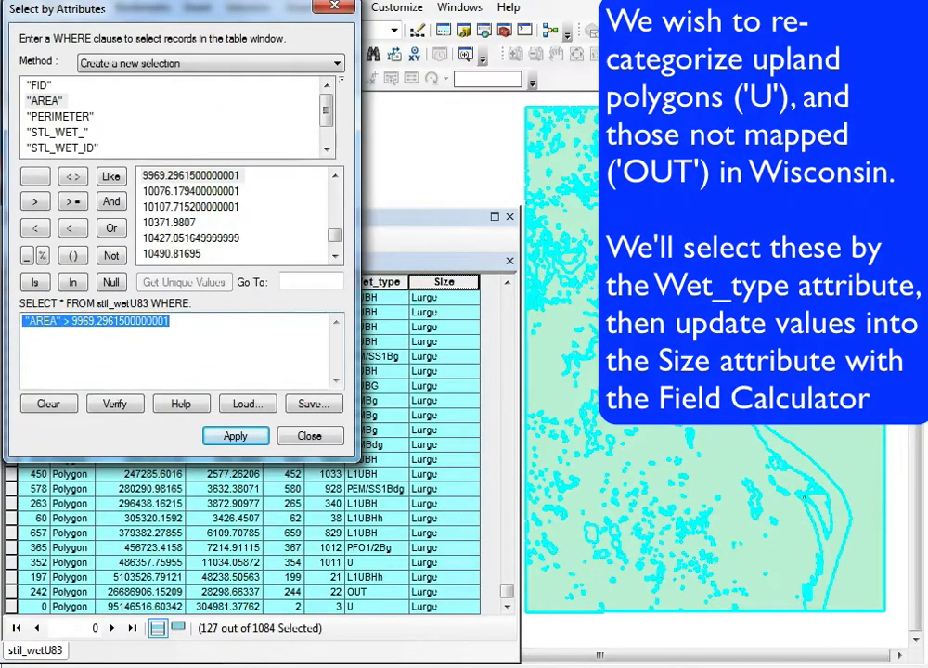
key(Delete)
click(326, 135)
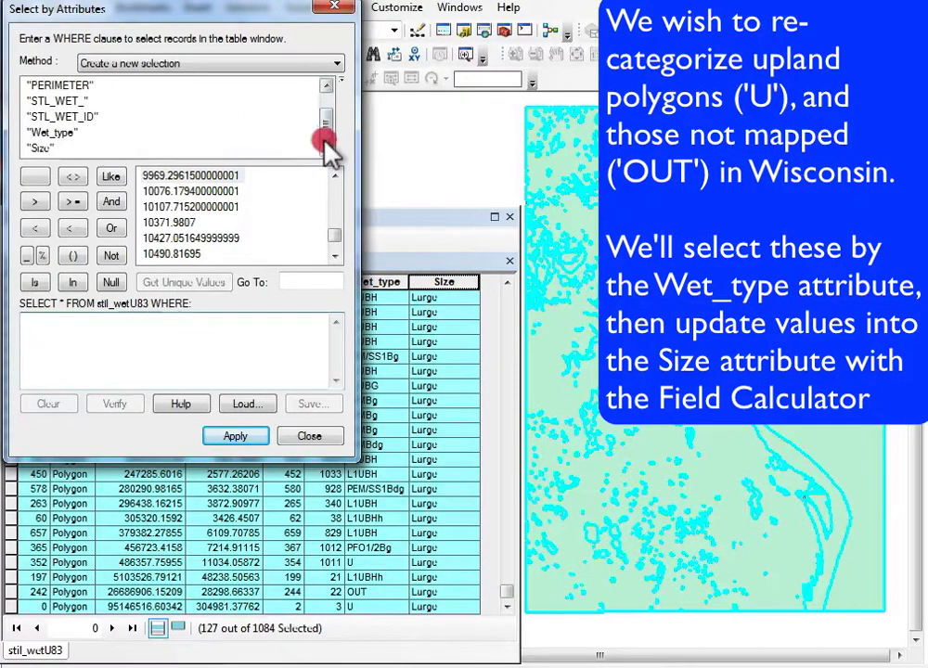
double_click(51, 133)
click(35, 176)
click(183, 278)
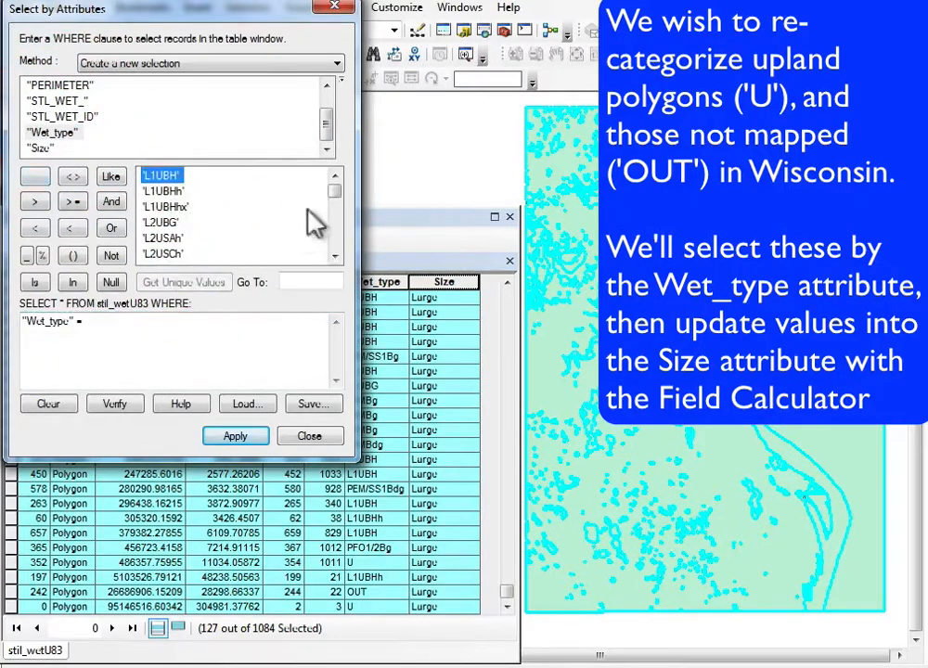
drag(336, 182, 336, 260)
double_click(147, 251)
click(235, 435)
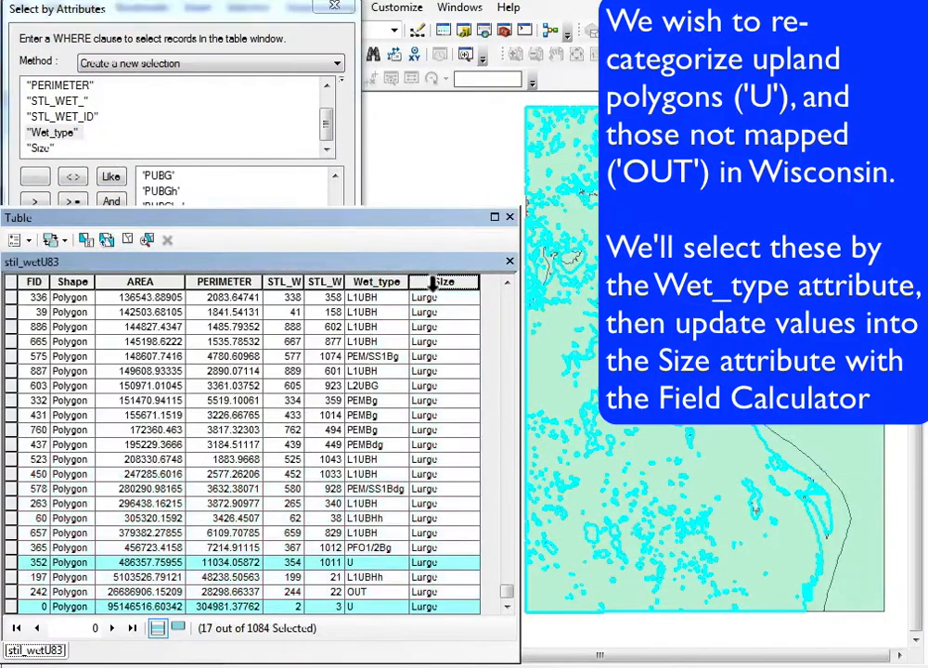
Use the Field Calculator to set Size to "Upland" for the selected records
right_click(434, 281)
click(472, 402)
drag(320, 359, 211, 359)
text("Upland)
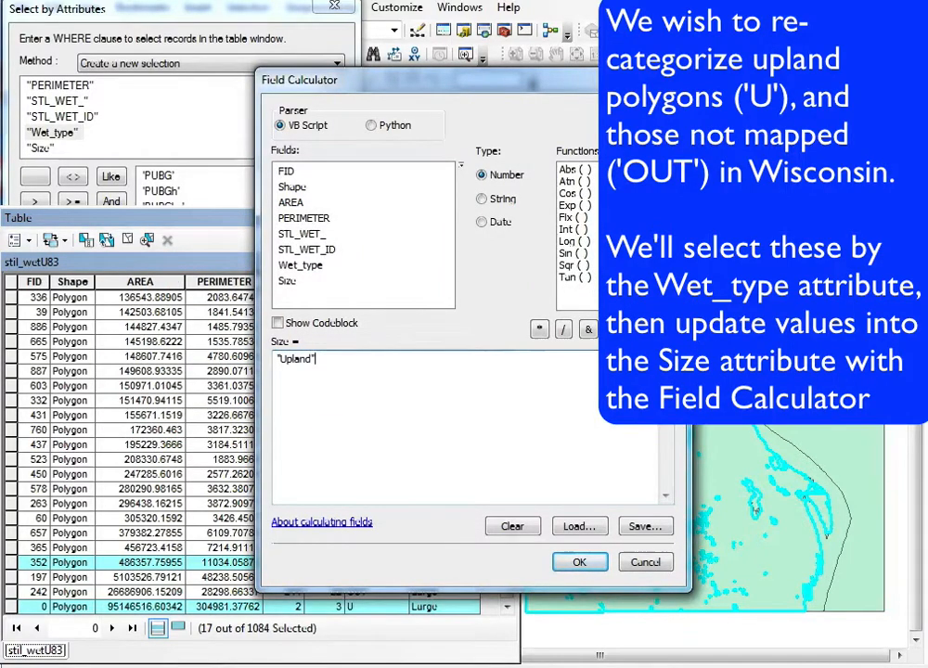
click(579, 561)
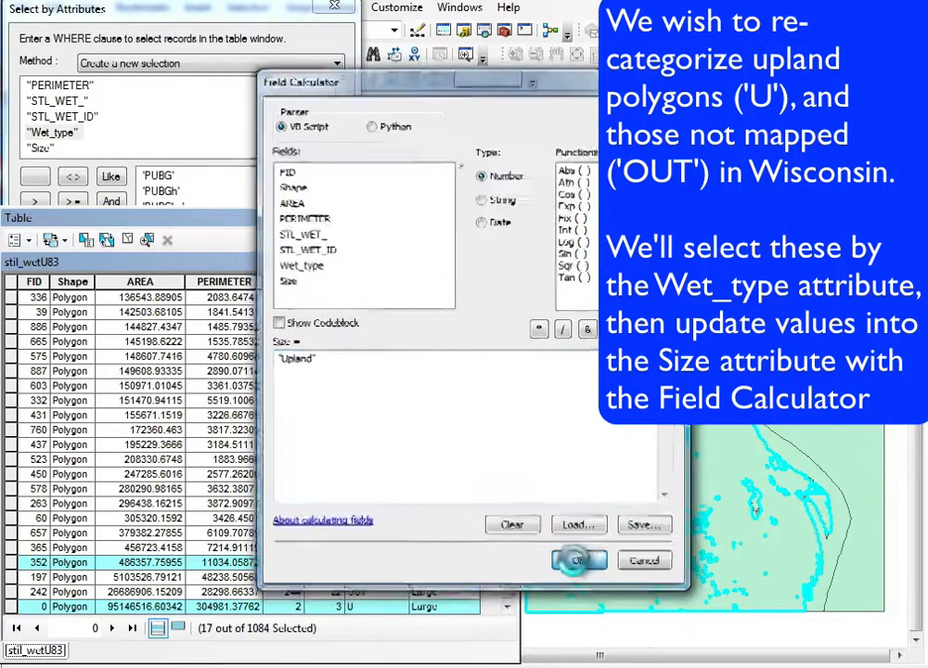
Try to select the unmapped polygons with the expression "Wet_type" = 'Out'
click(282, 10)
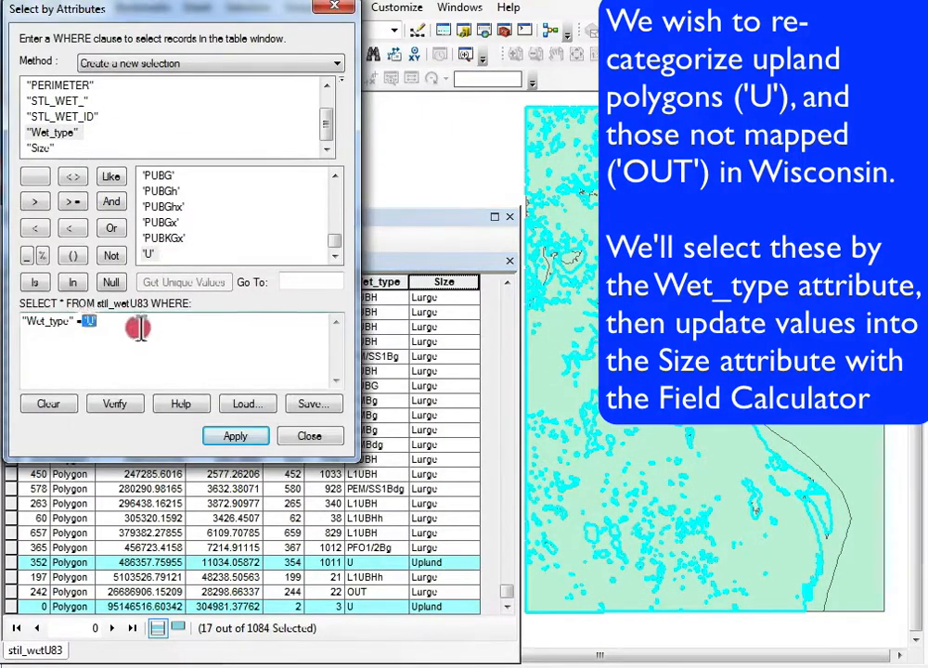
key(BackSpace)
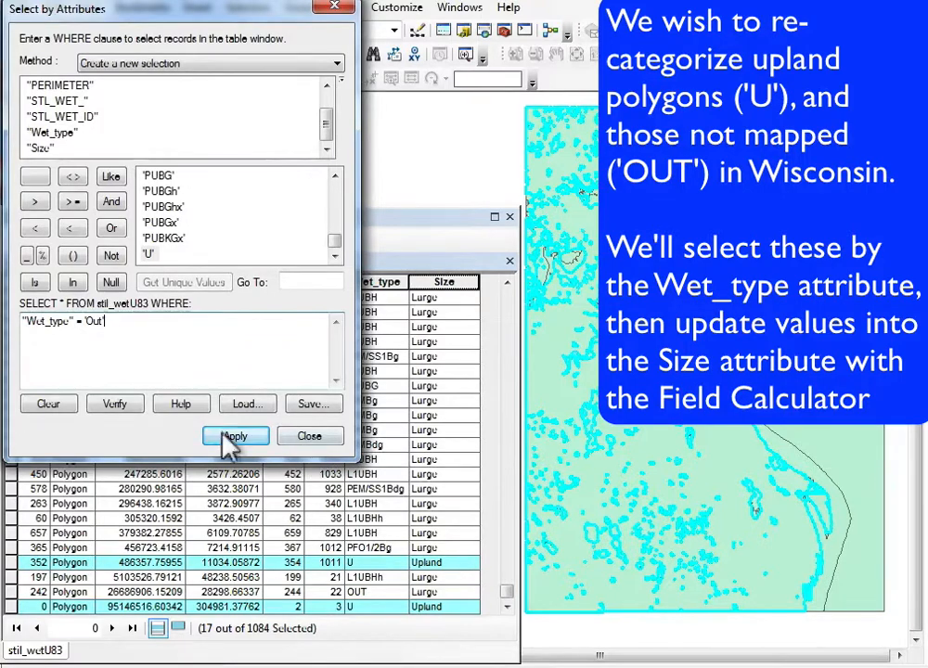
click(232, 438)
Correct the selection expression to "Wet_type" = 'OUT', using the listed unique value, and apply it
click(88, 11)
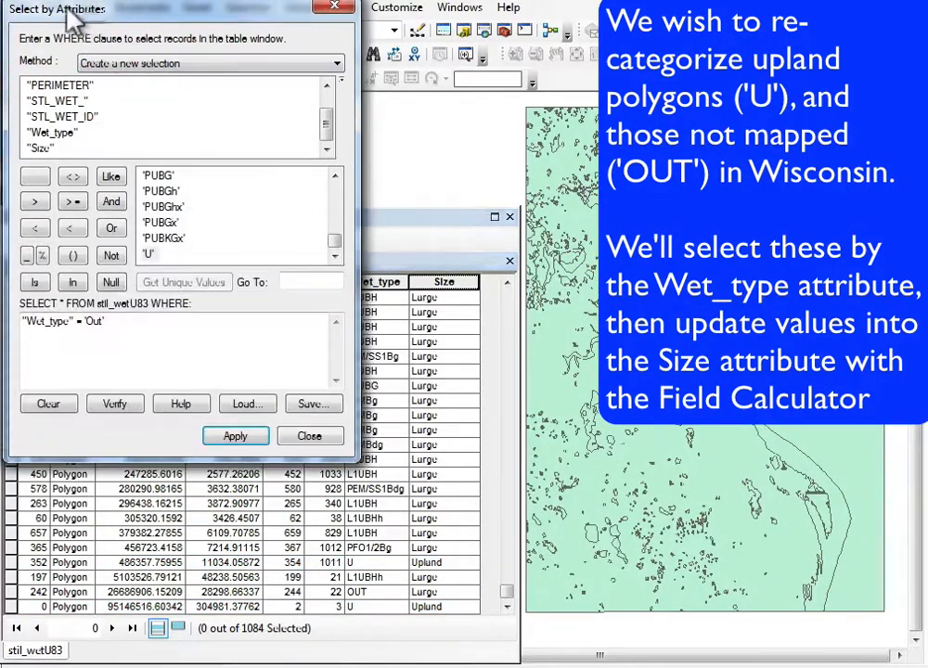
drag(81, 321, 149, 325)
key(BackSpace)
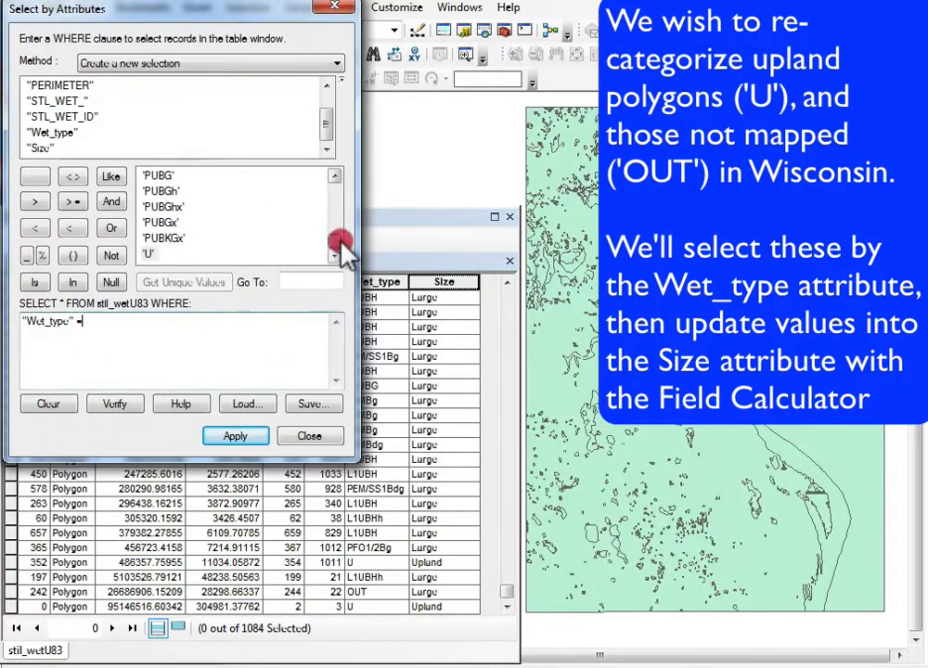
drag(340, 243, 342, 196)
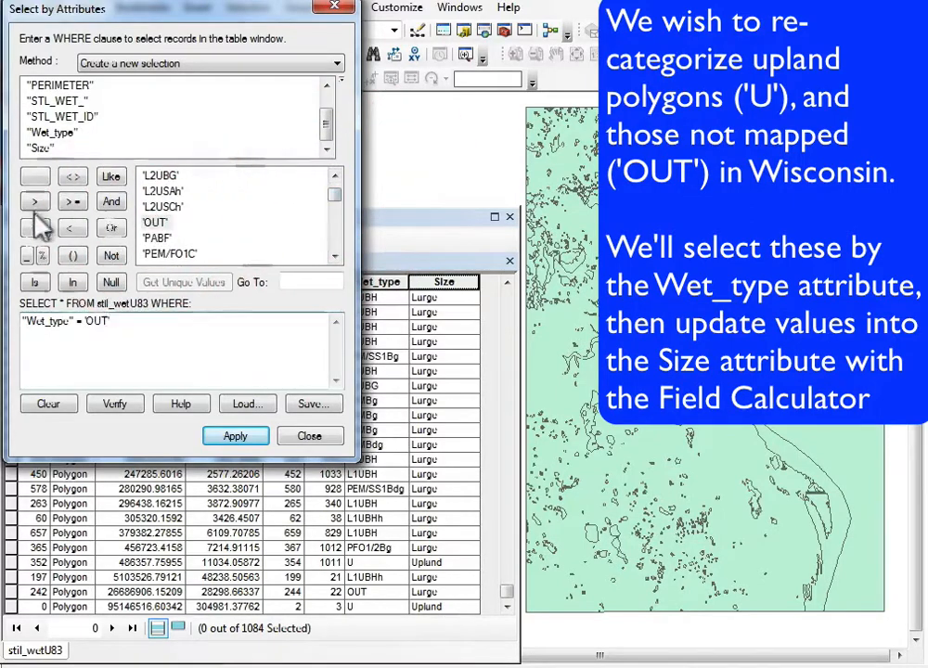
click(234, 435)
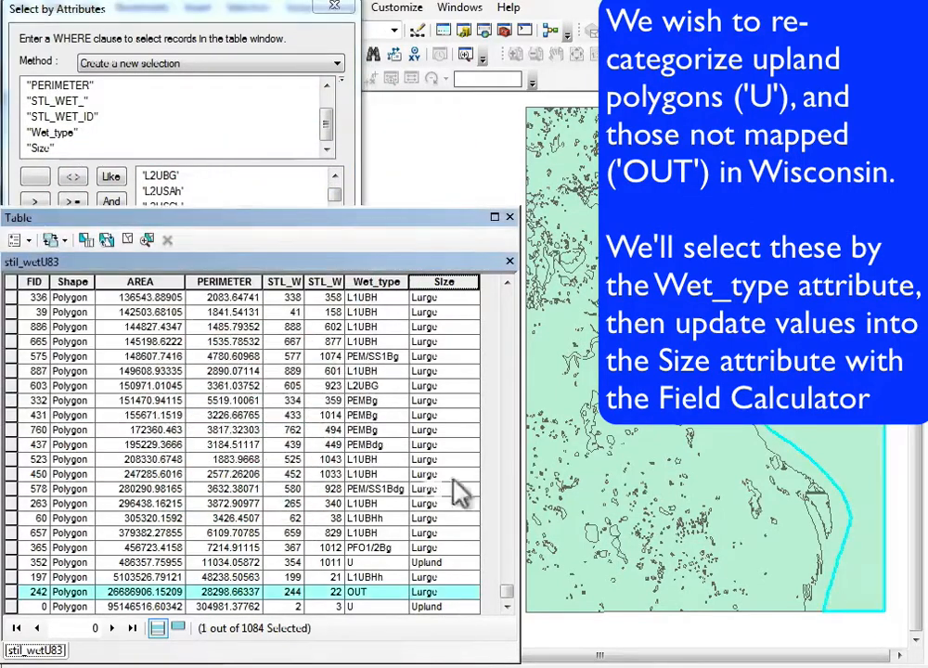
Use the Field Calculator to set Size to "Wisconsin" for the selected record, then clear the selection
right_click(455, 287)
click(570, 342)
drag(334, 358, 212, 362)
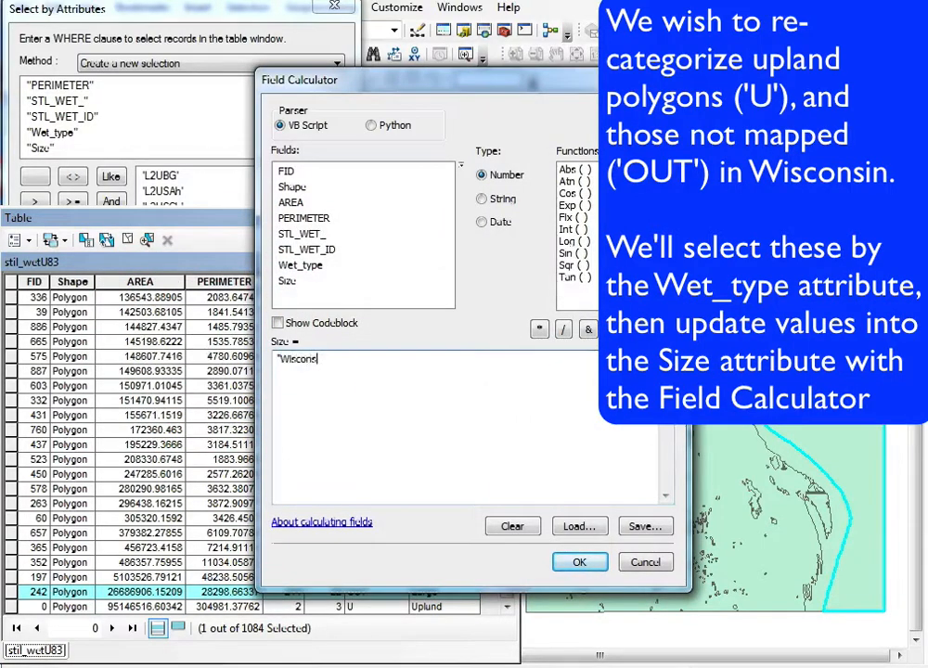
click(579, 563)
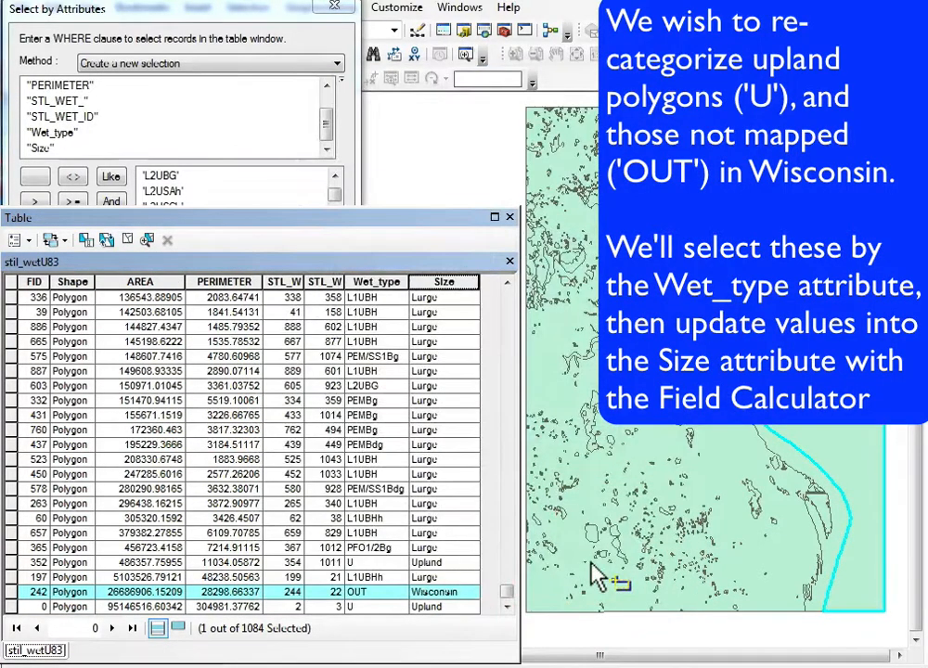
click(461, 169)
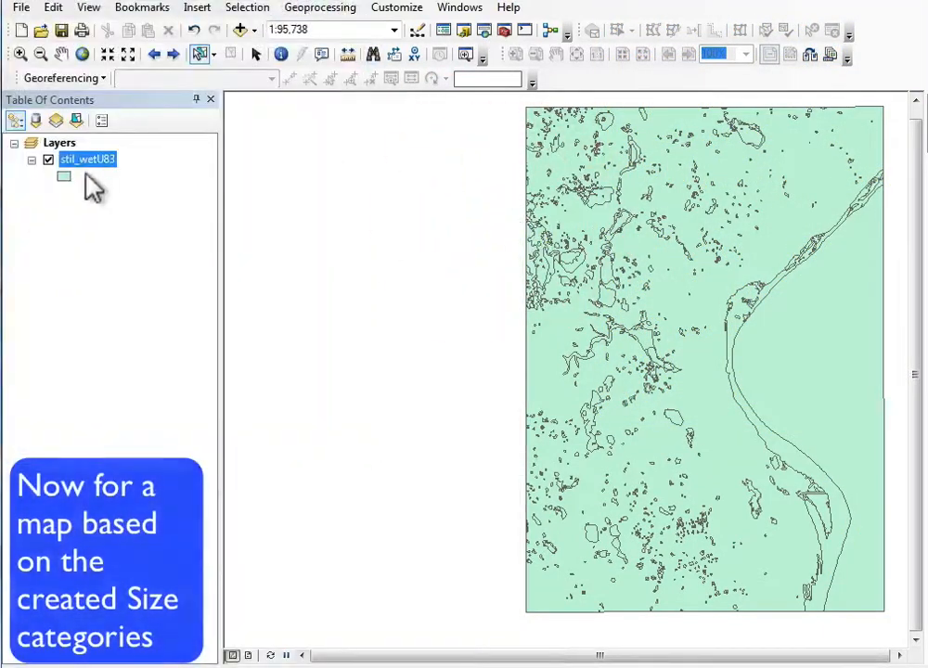
Set the stil_wetU83 layer's symbology to unique-value categories with Size as the value field
right_click(93, 171)
click(167, 543)
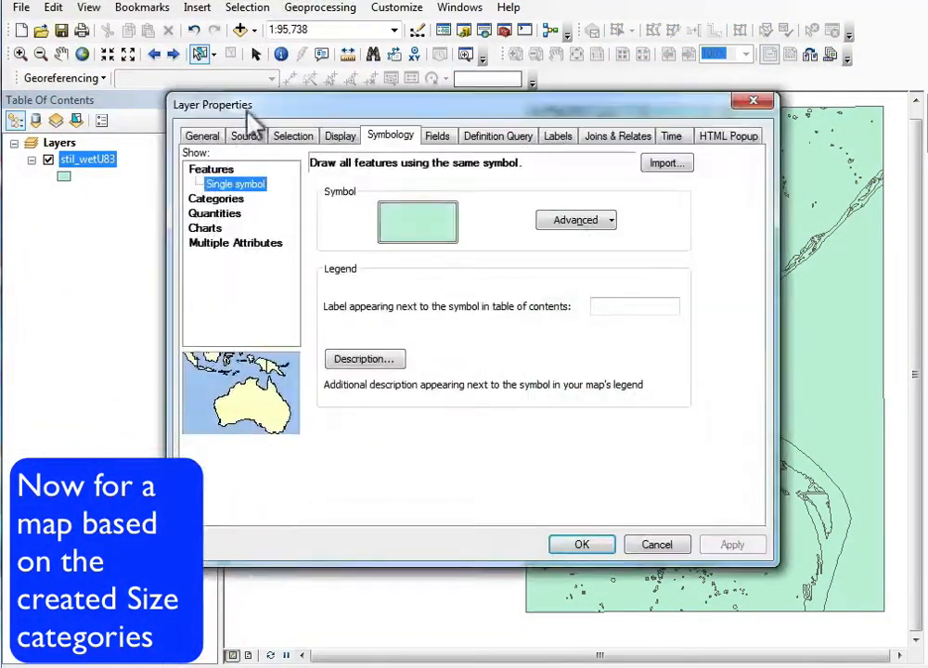
click(215, 183)
click(484, 202)
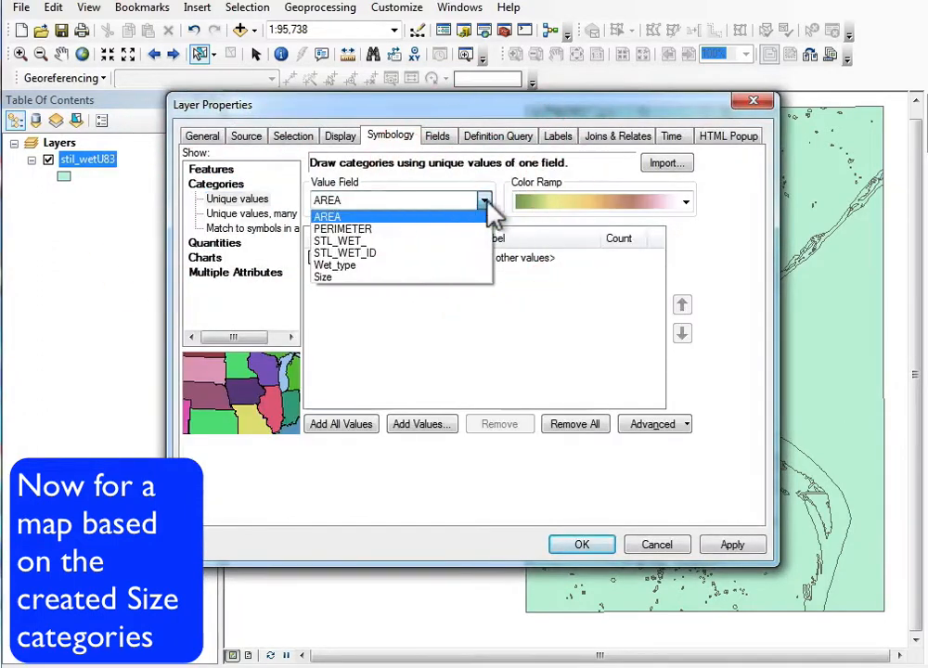
click(335, 275)
Exclude all other values from the symbology, add all Size values as categories, and apply the symbology to the map
click(316, 258)
click(335, 425)
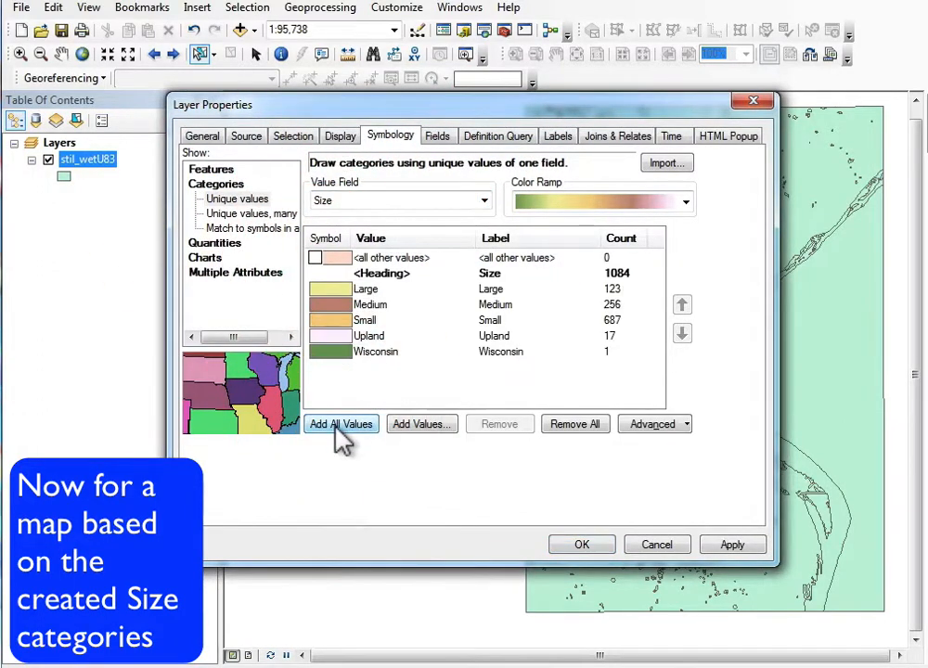
click(731, 546)
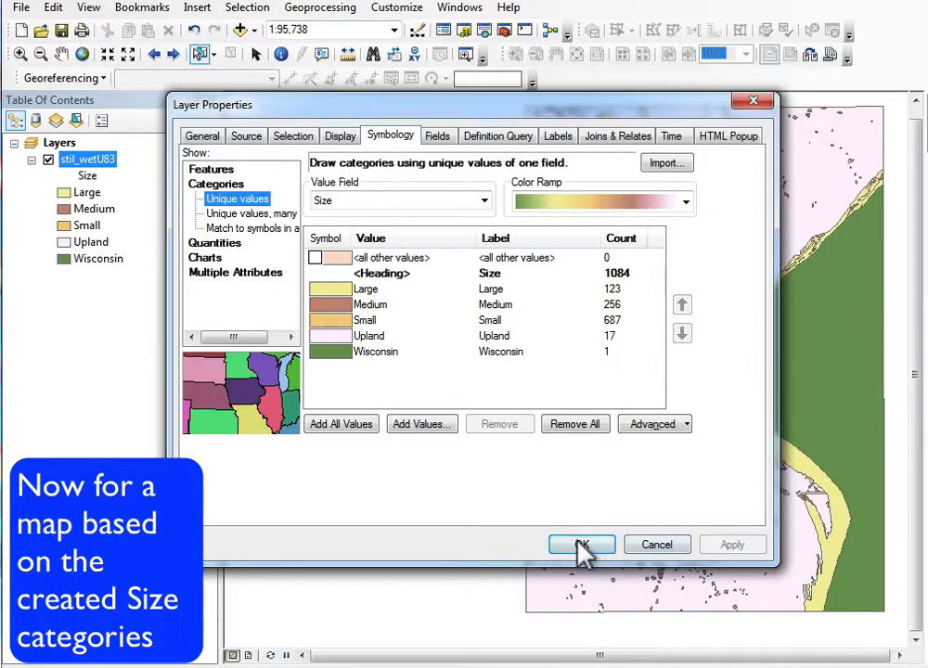
click(581, 546)
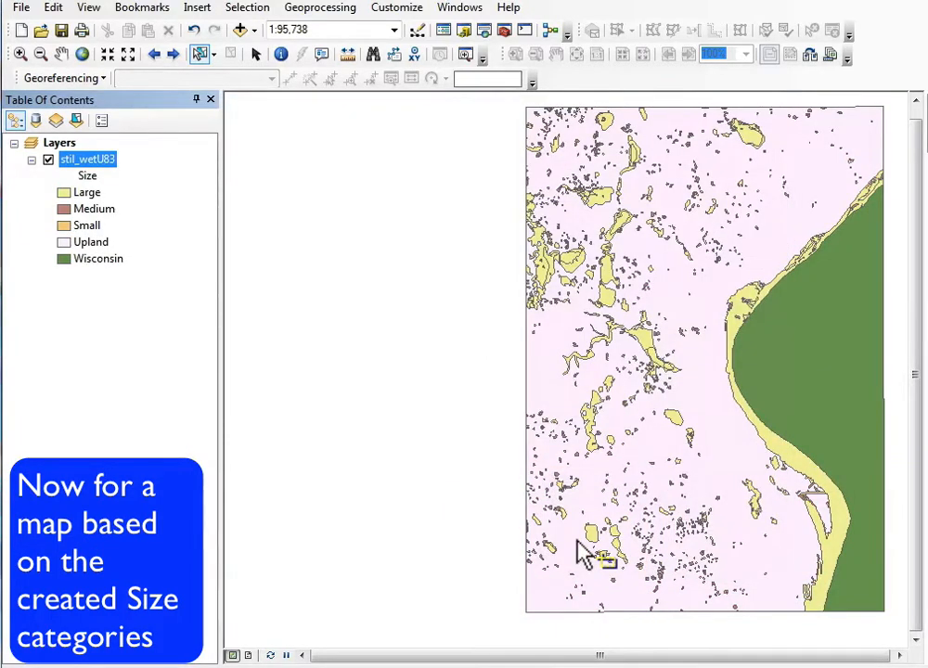